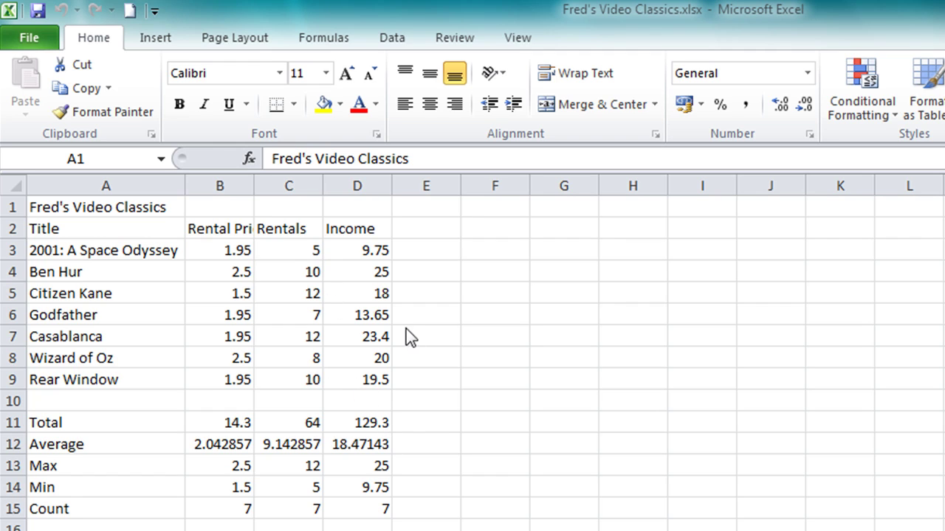
Step: Inspect the formulas behind the Income column in cell D3 and in the Total, Average and Max cells D11 to D13
left_click(369, 257)
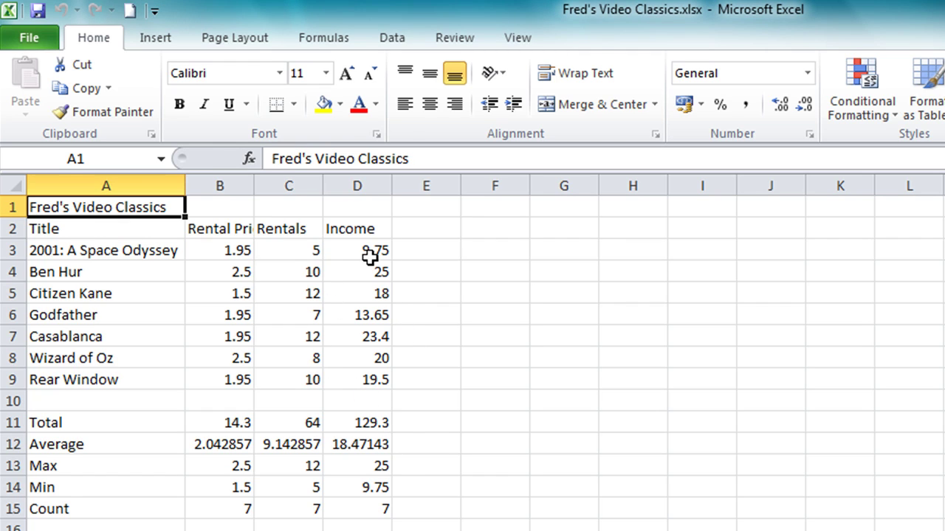
left_click(370, 256)
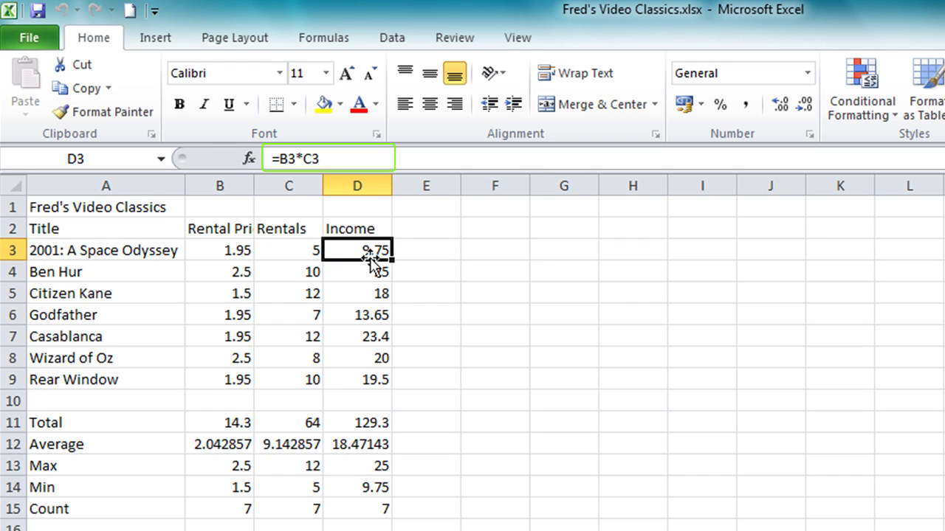
left_click(368, 422)
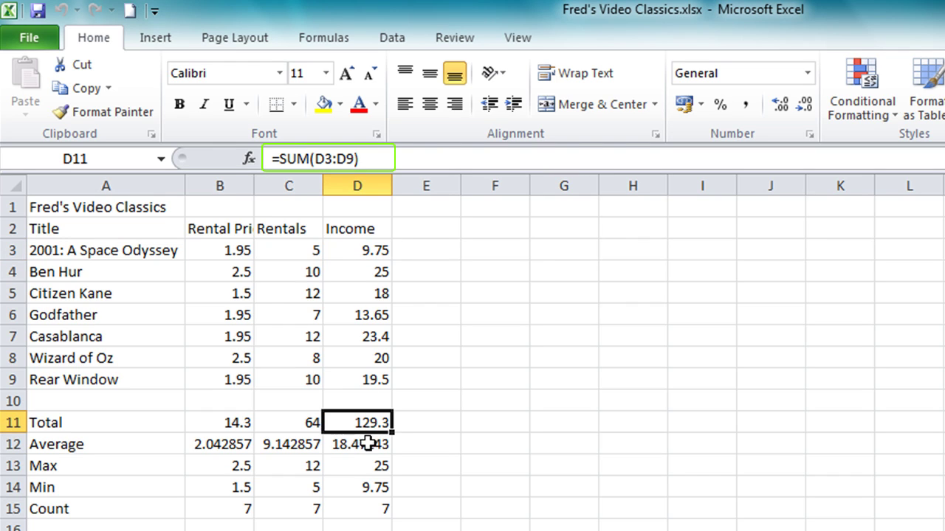
left_click(368, 444)
left_click(369, 466)
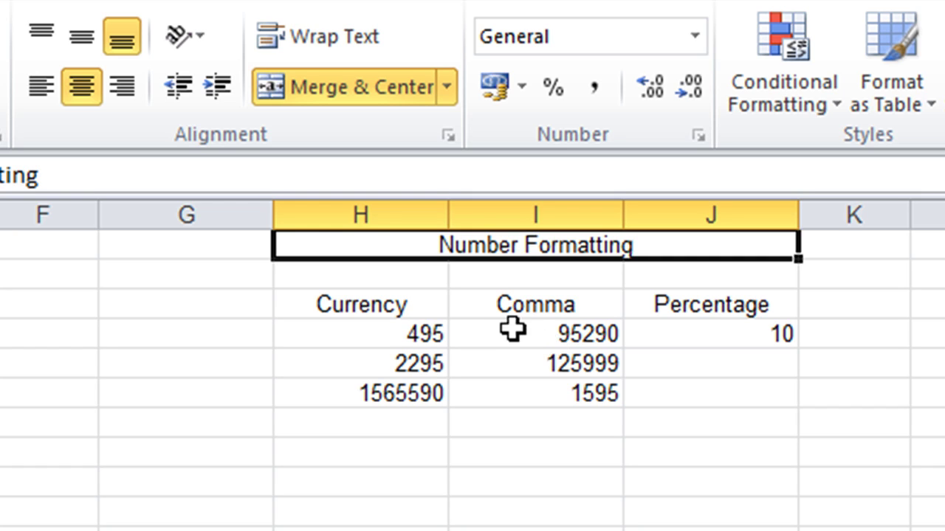
Step: Apply the Accounting number format with the £ symbol to cell H4 in the Currency column
left_click(396, 341)
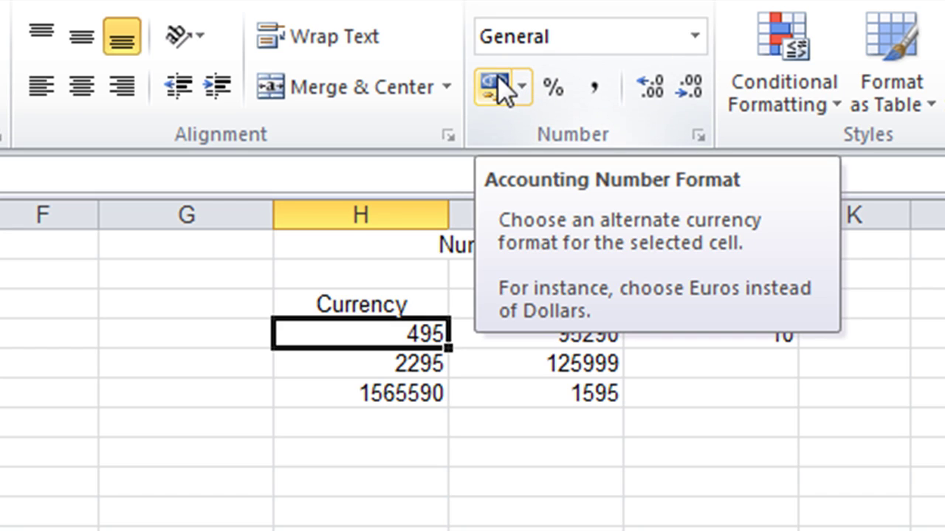
left_click(498, 75)
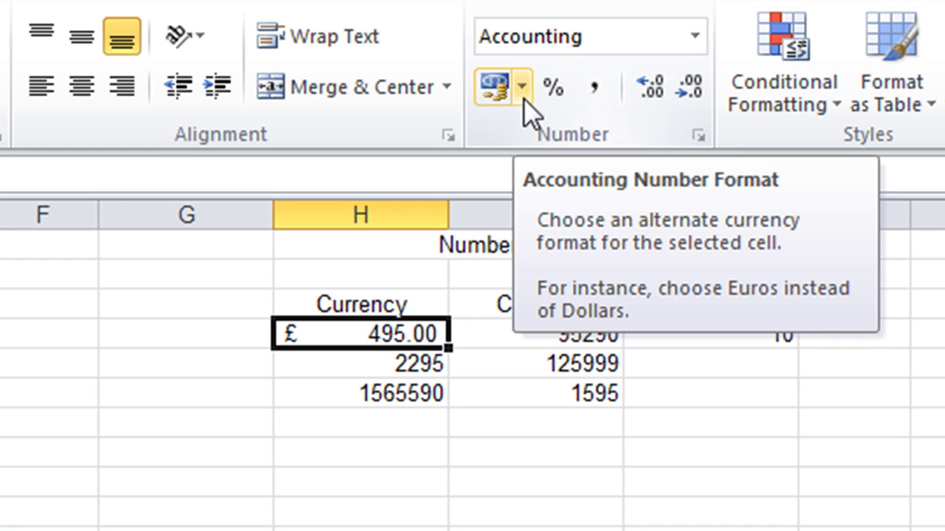
Step: Examine the currency symbols available under More Accounting Formats for cell H4, leaving the dialog without applying a change
left_click(522, 87)
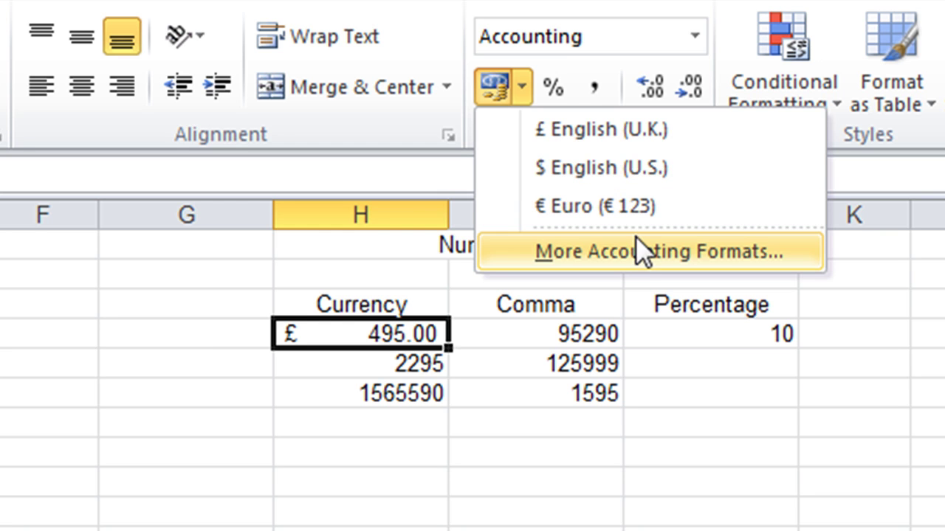
left_click(752, 252)
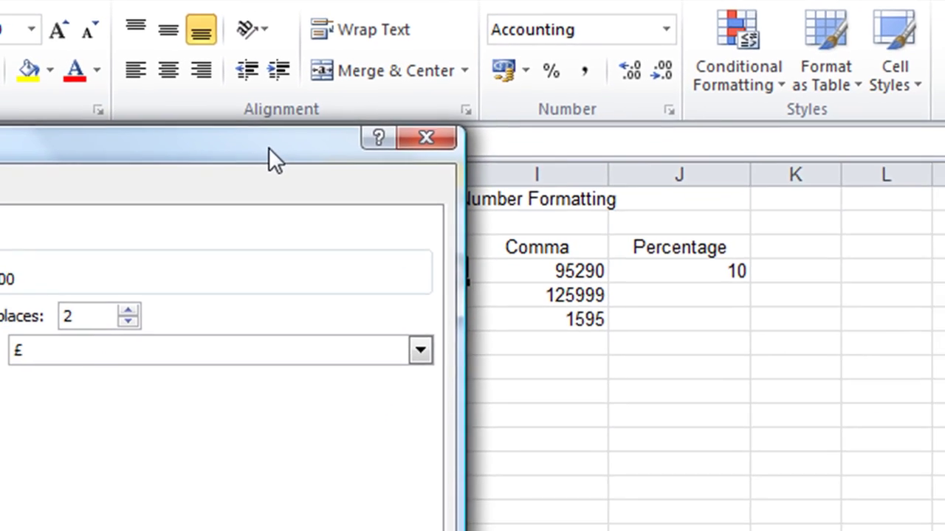
left_click_drag(268, 148, 723, 144)
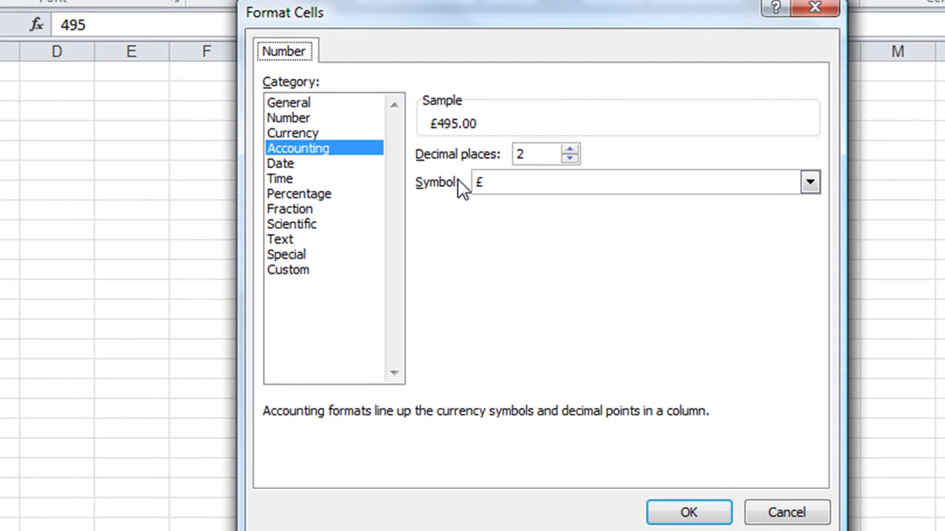
left_click(816, 186)
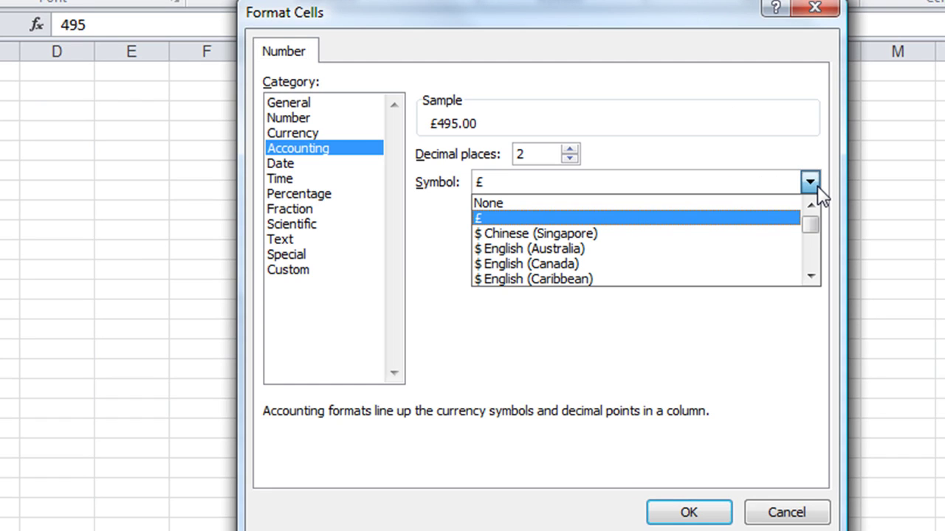
left_click(811, 271)
left_click(811, 272)
left_click(811, 271)
left_click(811, 275)
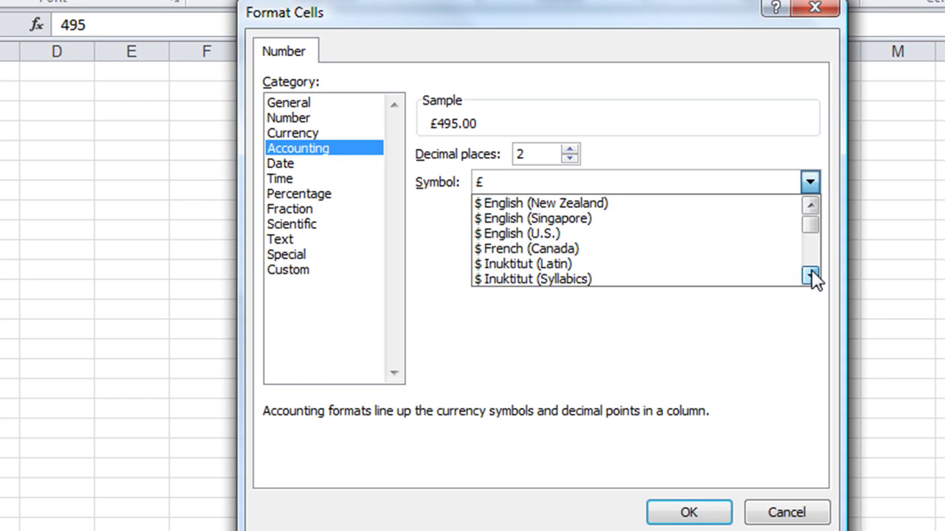
left_click(811, 274)
left_click(812, 275)
left_click(811, 275)
left_click(811, 273)
left_click(811, 273)
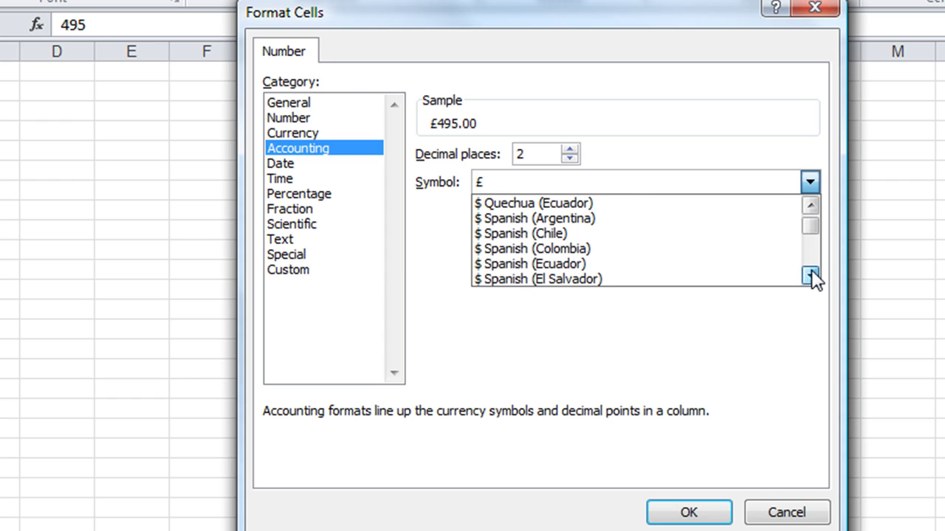
left_click(811, 273)
left_click(811, 273)
left_click(811, 273)
left_click(811, 274)
left_click(811, 273)
left_click(811, 274)
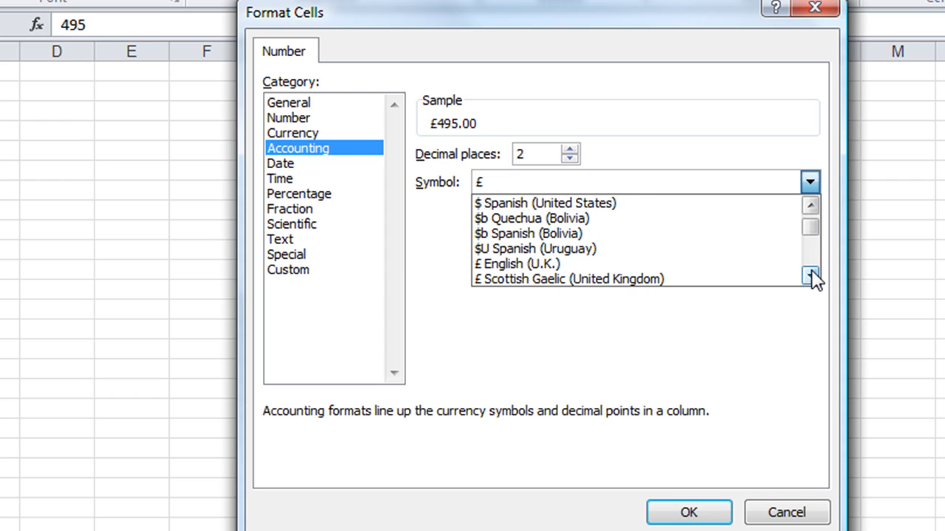
left_click(784, 516)
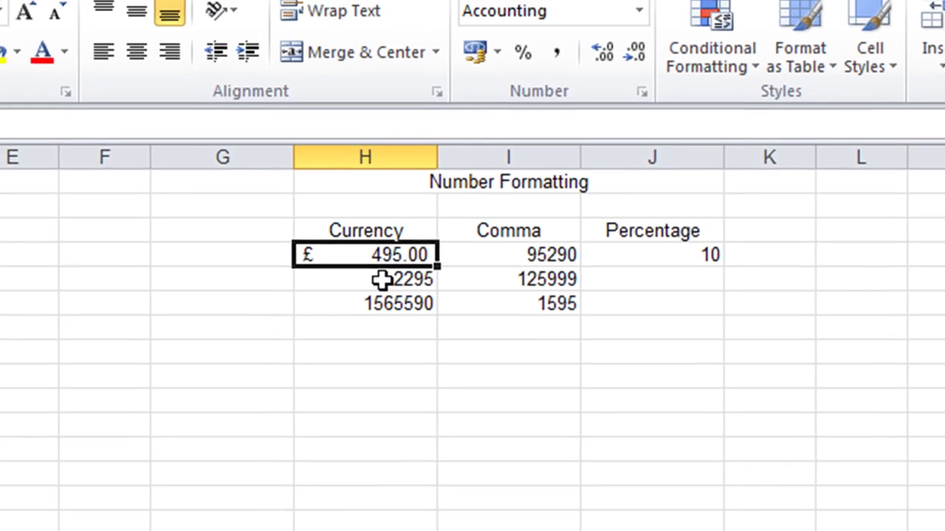
Step: Format cell H5 in the Currency column with the Currency number format
left_click(429, 157)
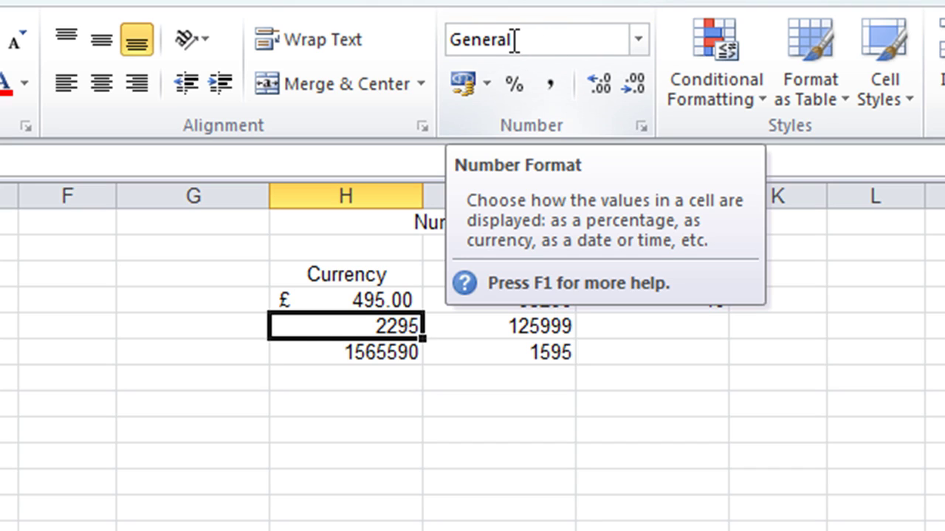
left_click(638, 40)
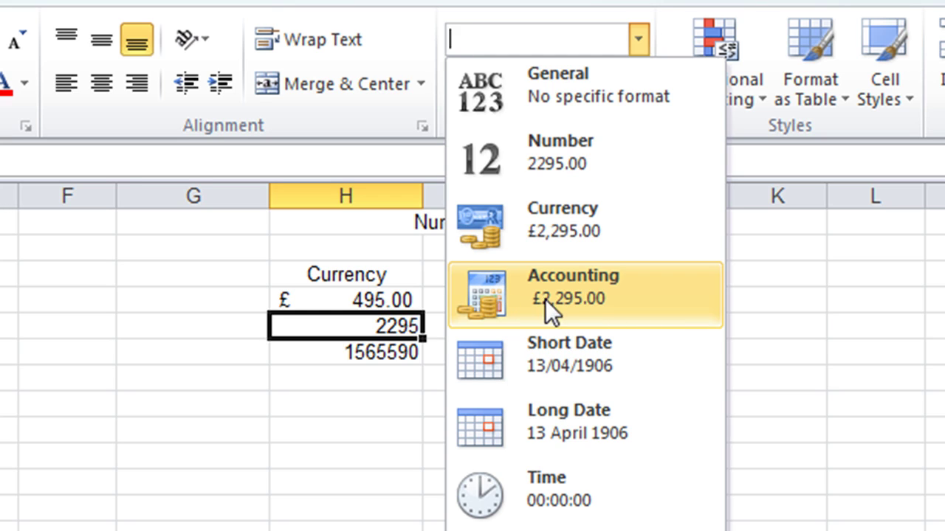
left_click(572, 226)
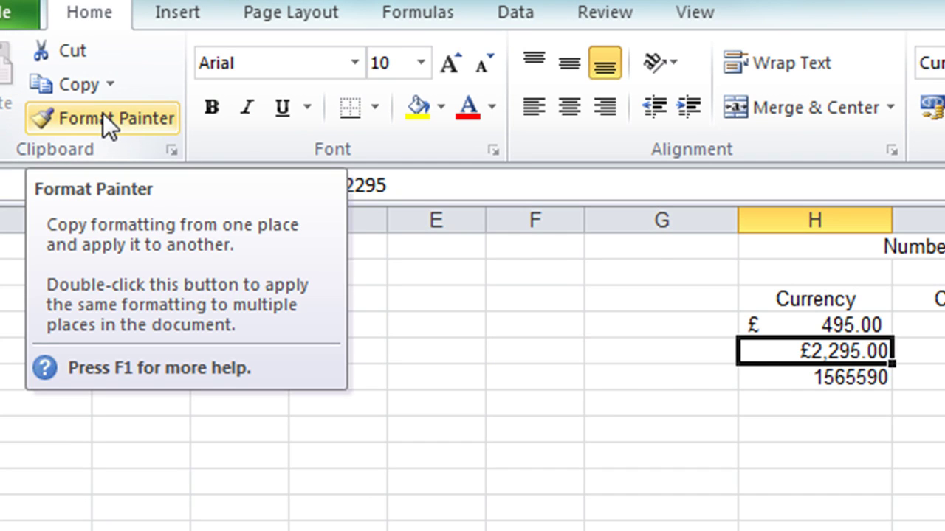
Step: Copy the formatting of cell H5 to H6 with Format Painter and reduce H6 to zero decimal places
left_click(103, 113)
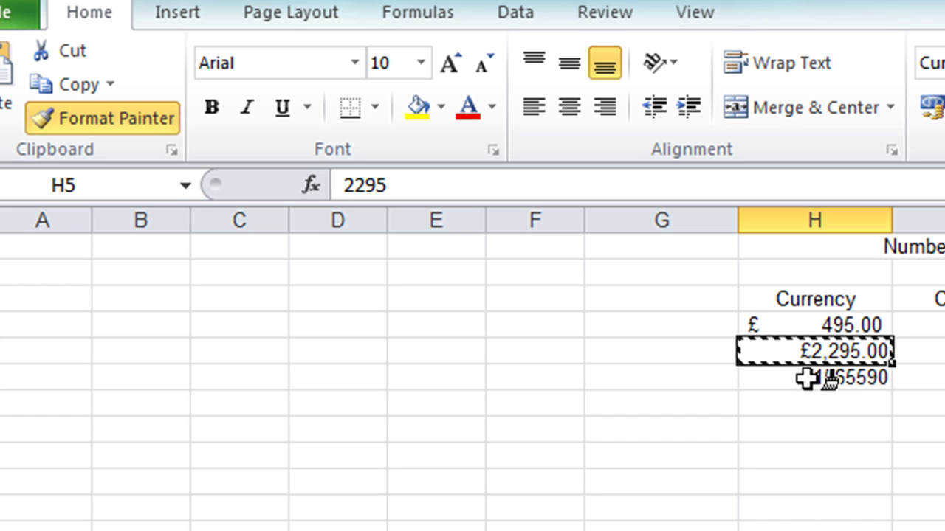
left_click(806, 377)
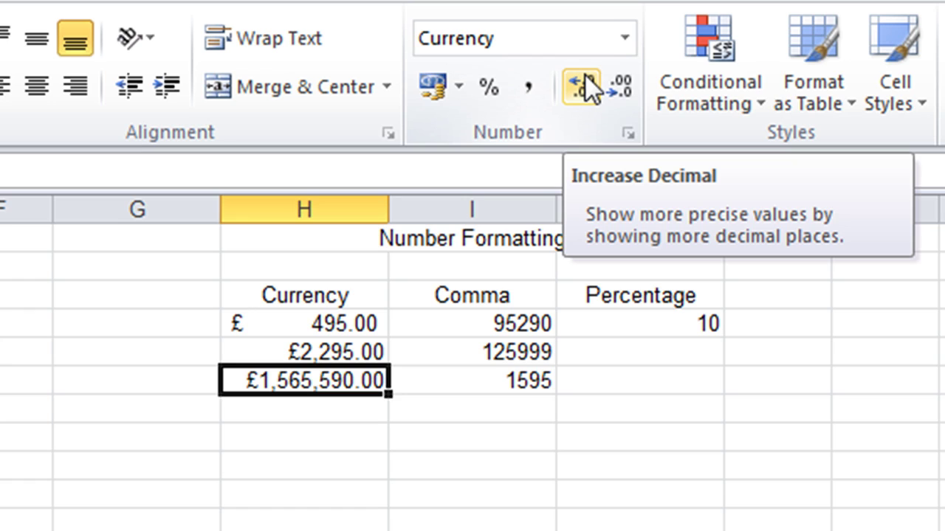
left_click(623, 86)
left_click(624, 86)
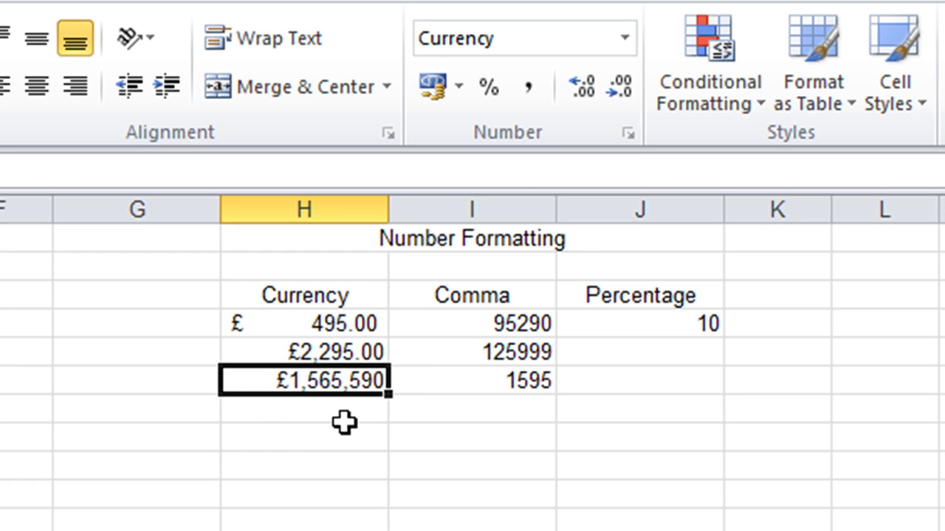
Step: Apply Comma Style to cell I4, the first value in the Comma column
left_click(471, 324)
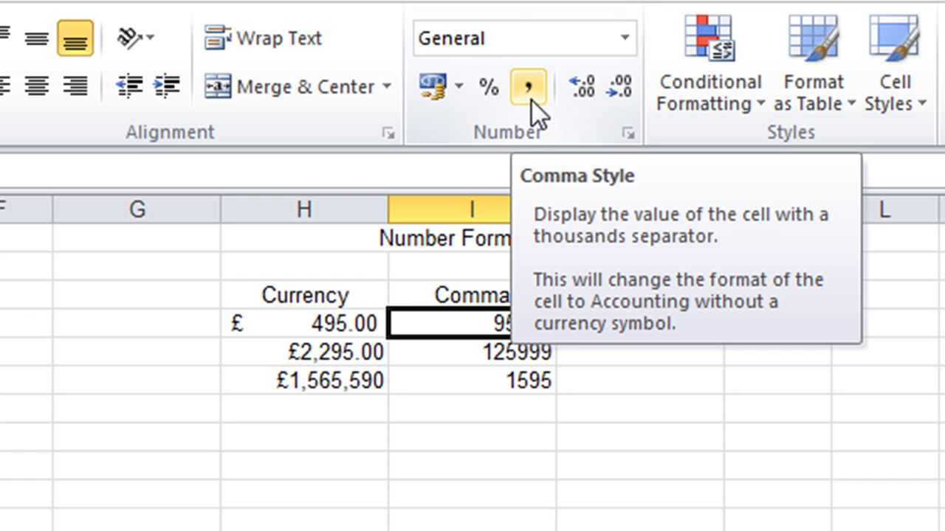
left_click(532, 101)
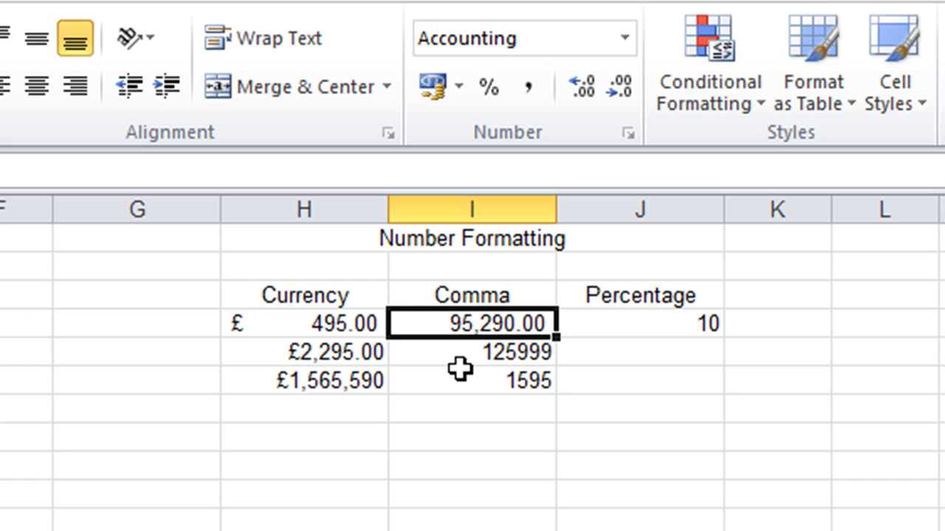
Step: Format cell I5 as Number with the 1000 separator and 0 decimal places, and copy that format to I6 with Format Painter
left_click(502, 354)
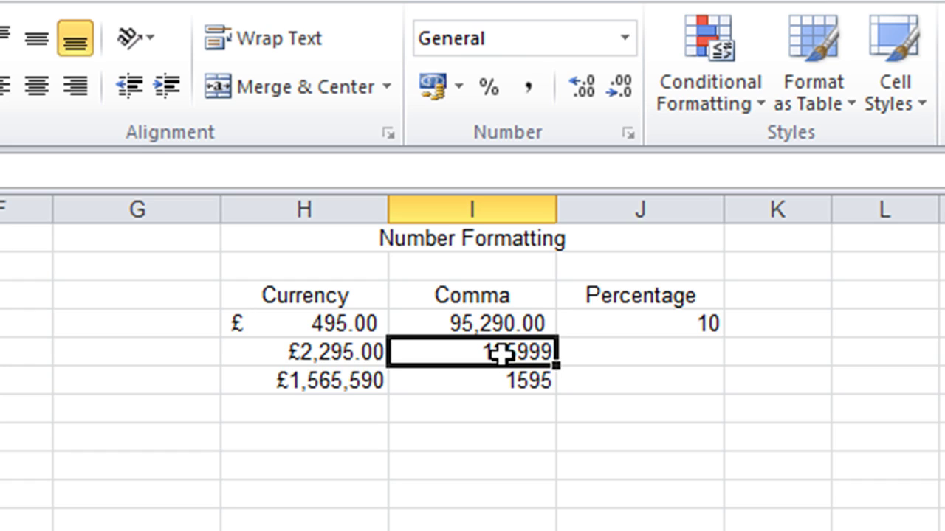
left_click(625, 41)
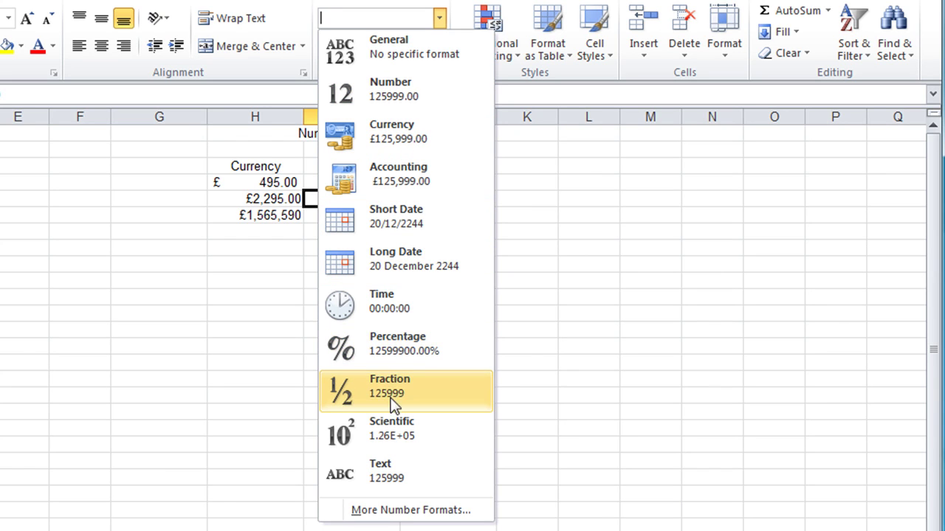
left_click(396, 515)
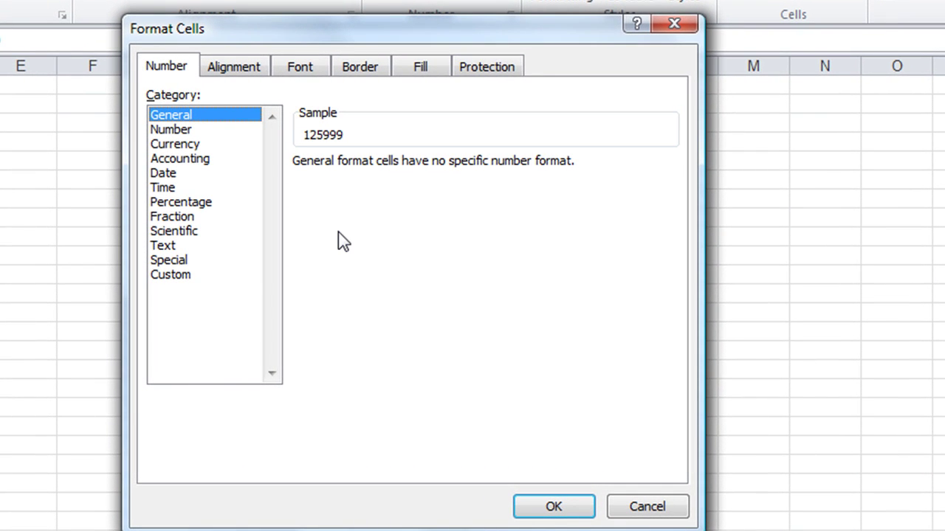
left_click(184, 133)
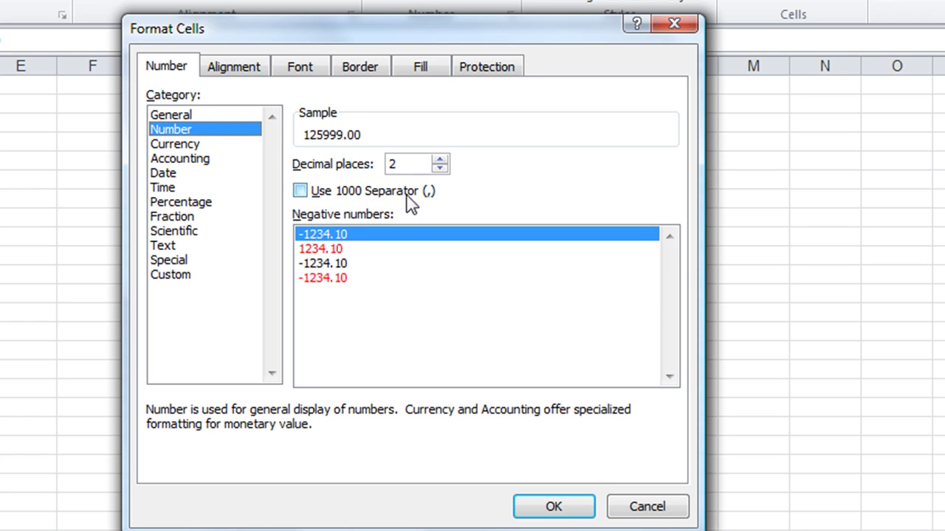
left_click(301, 192)
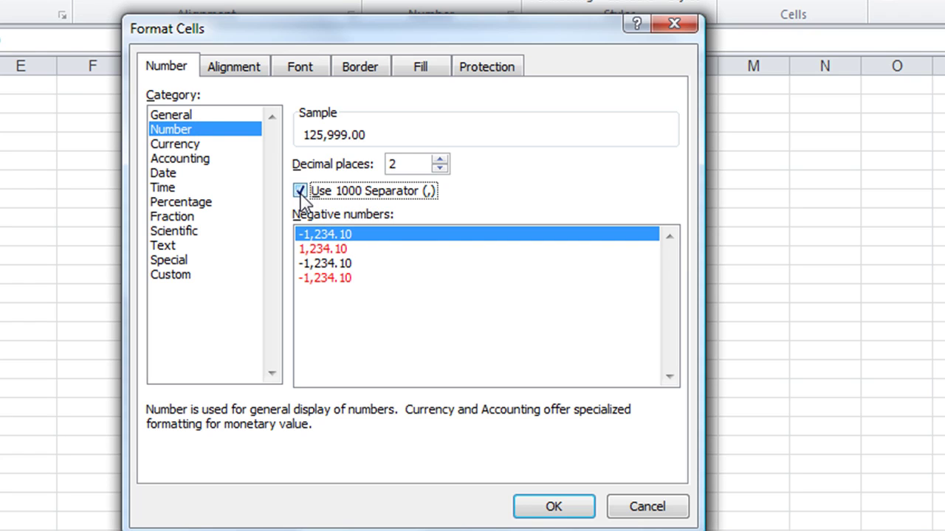
left_click(439, 169)
left_click(439, 168)
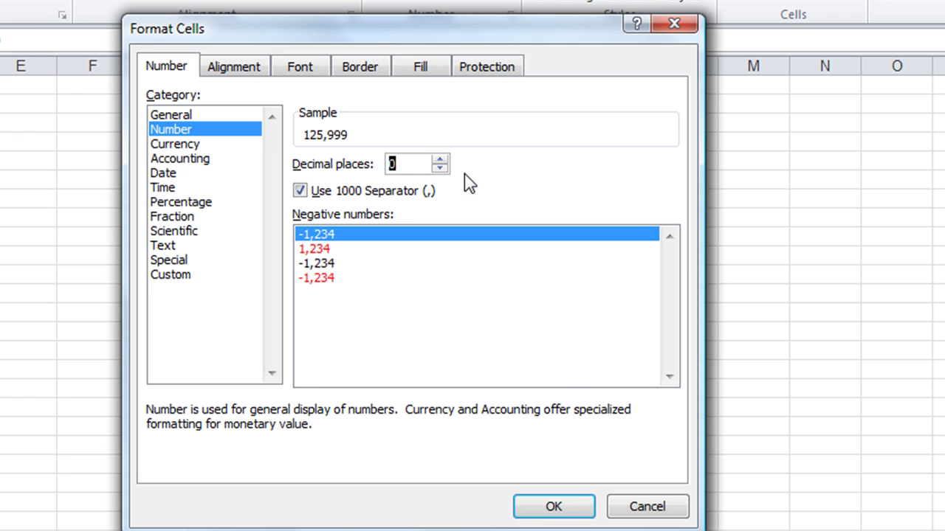
left_click(567, 505)
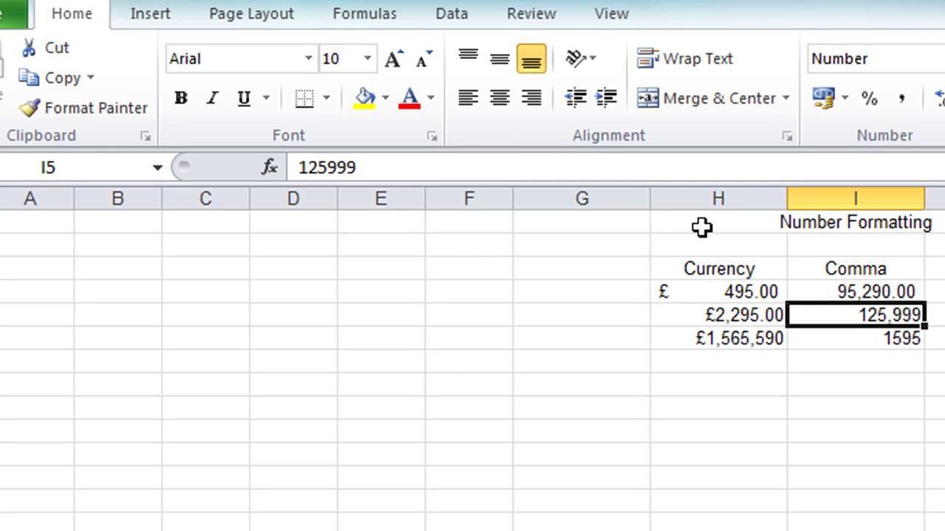
left_click(112, 106)
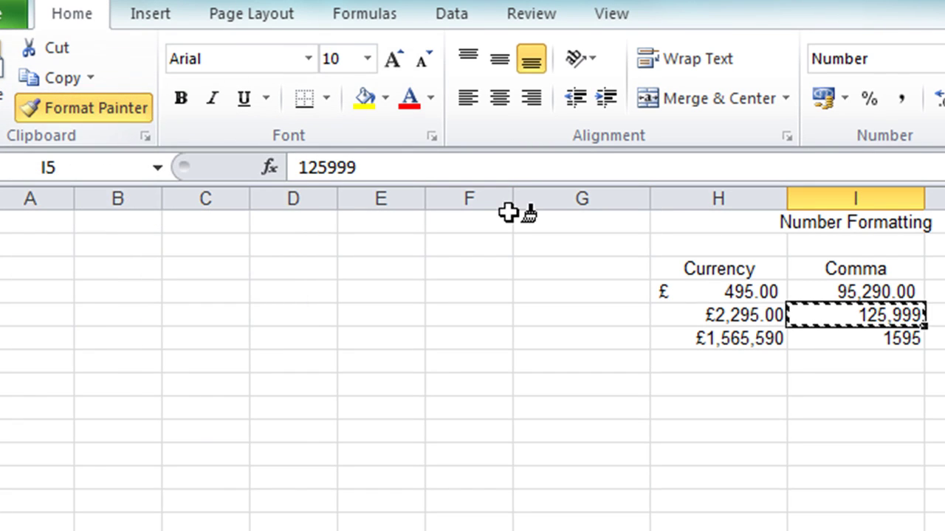
left_click(879, 338)
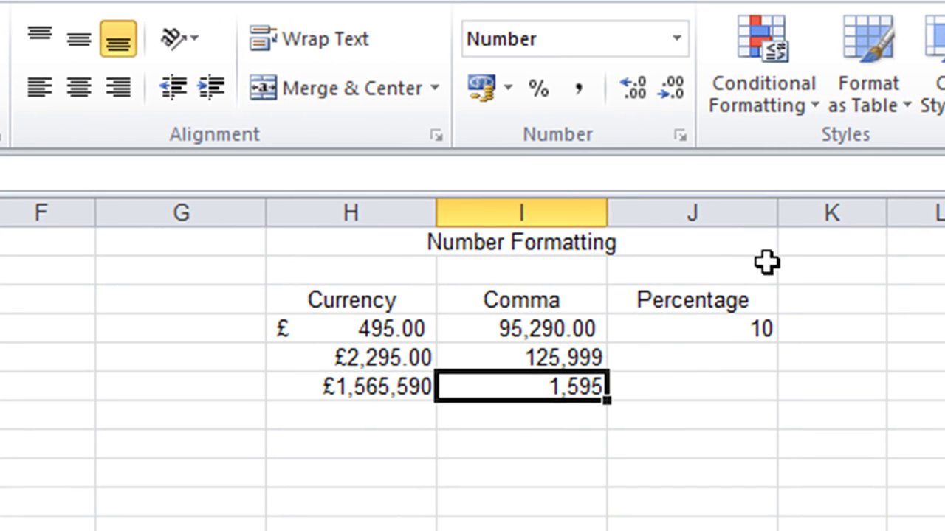
Step: Apply the percent style to cell J4 in the Percentage column
left_click(696, 332)
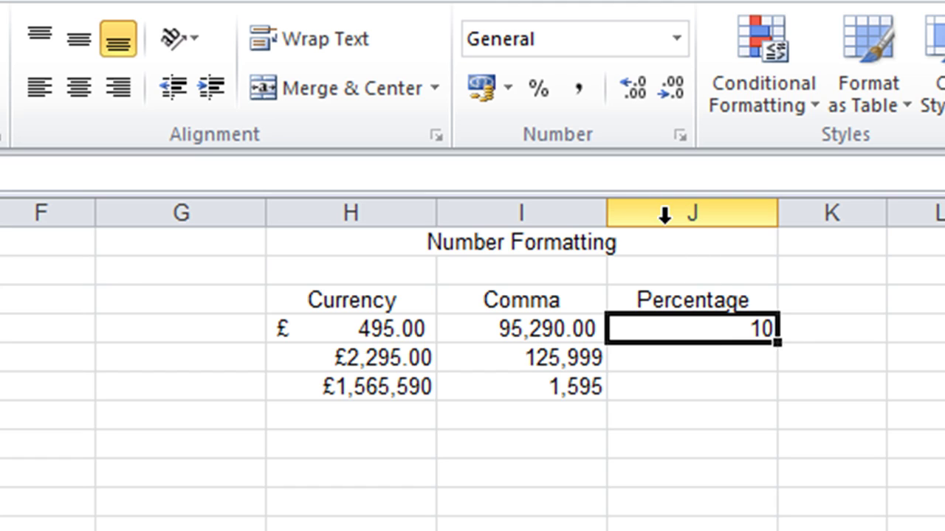
left_click(533, 94)
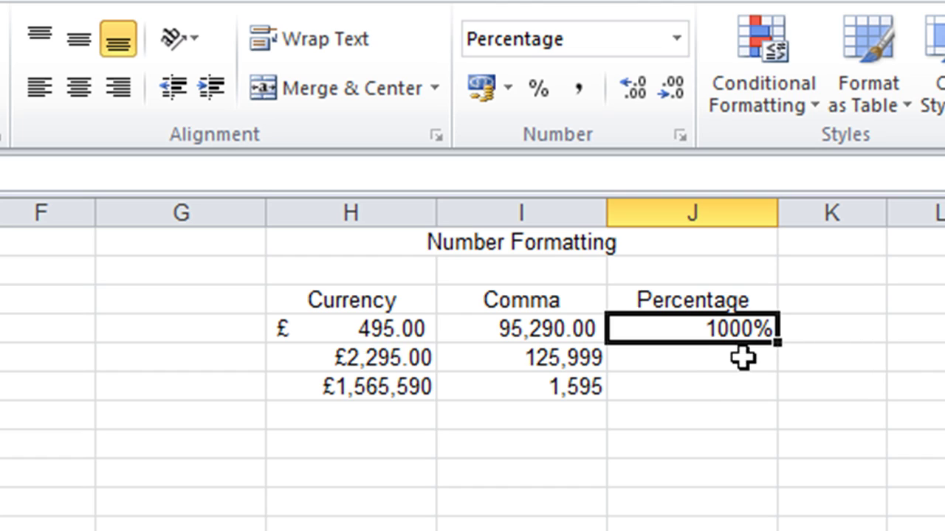
Step: Enter 1 in cell J5 of the Percentage column and apply the percent style to it
left_click(707, 364)
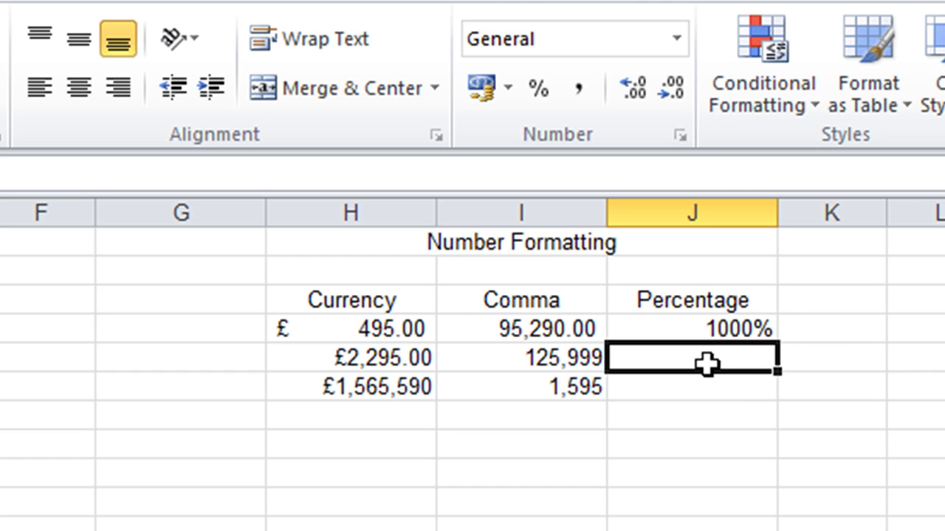
type("1")
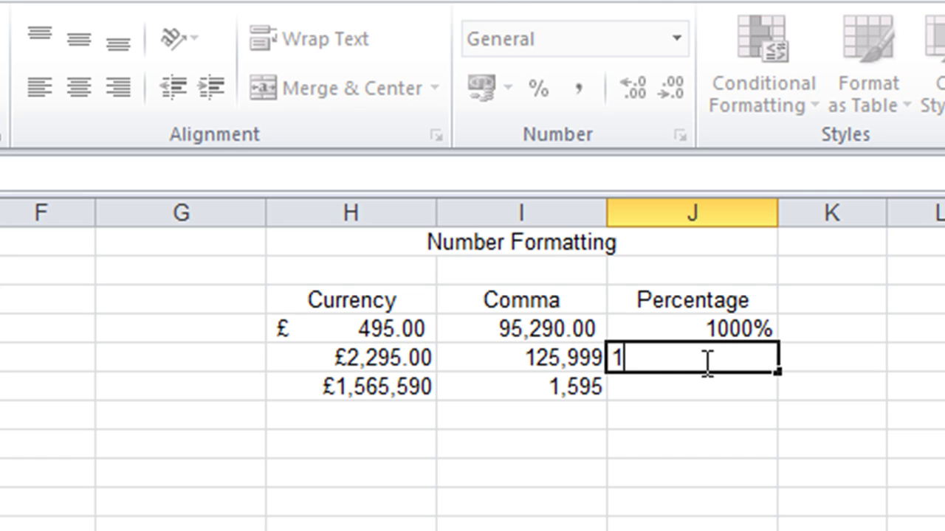
key("Return")
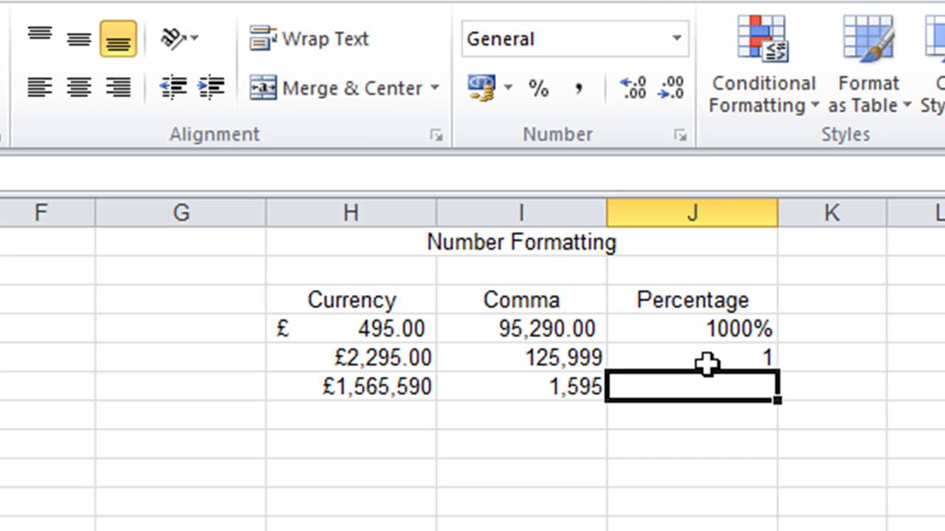
left_click(707, 361)
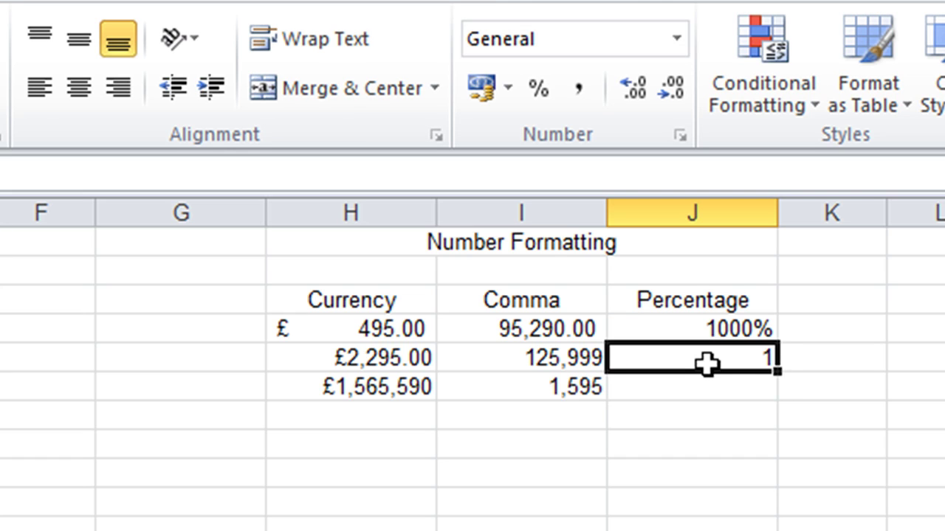
left_click(537, 89)
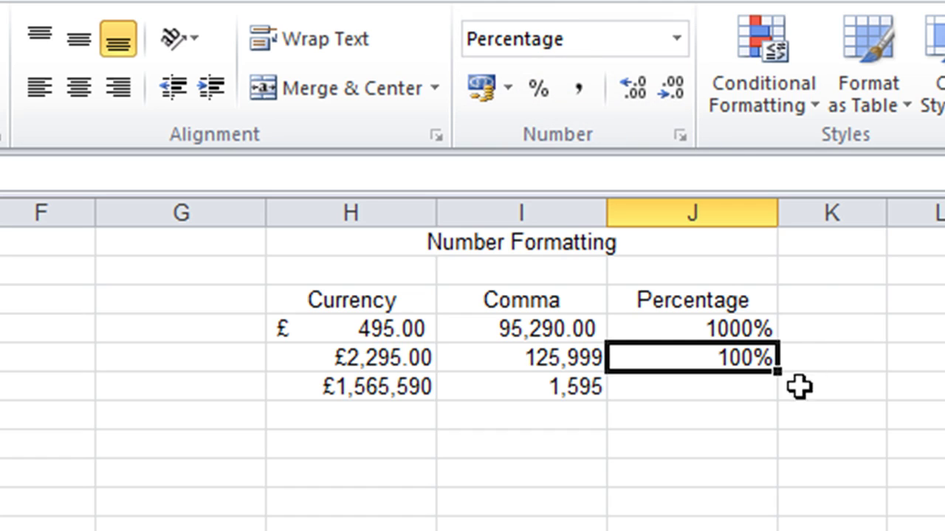
Step: Enter .1 in cell J6 of the Percentage column and apply the percent style to it
left_click(730, 395)
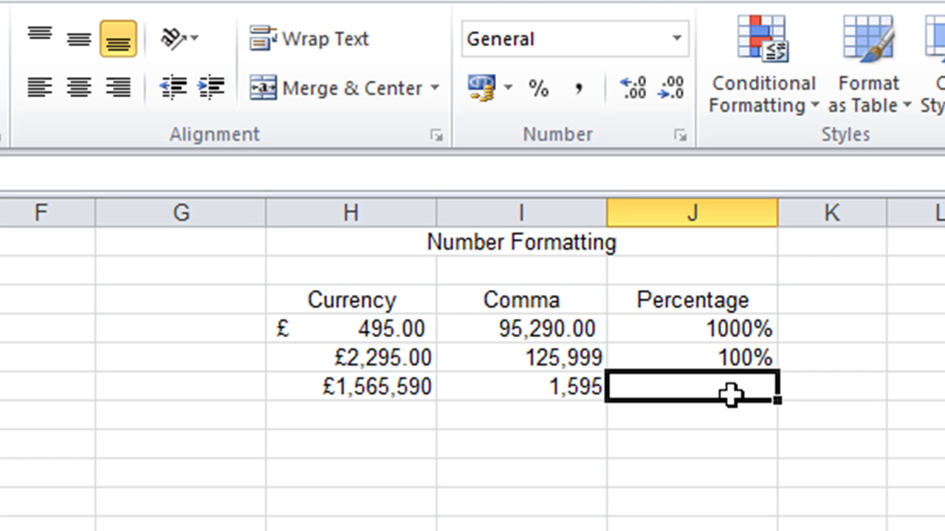
double_click(730, 395)
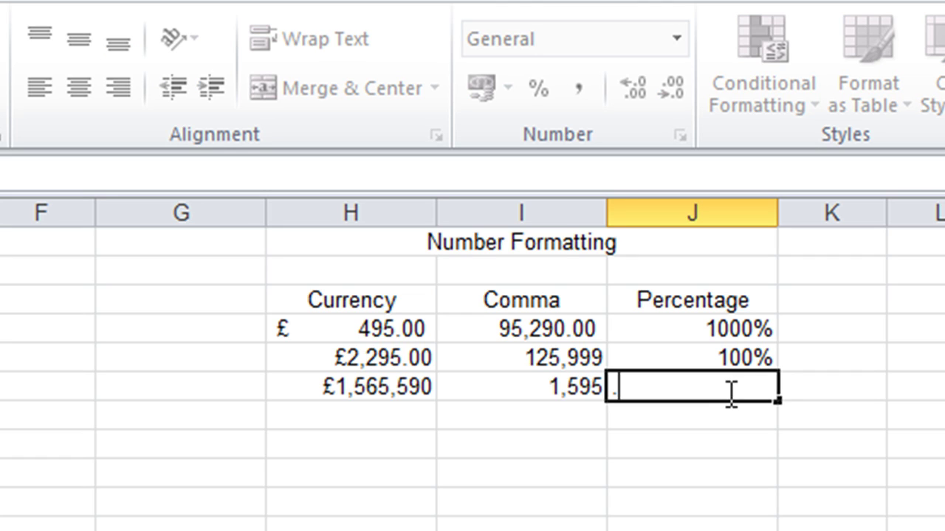
type(".1")
key("ctrl+Return")
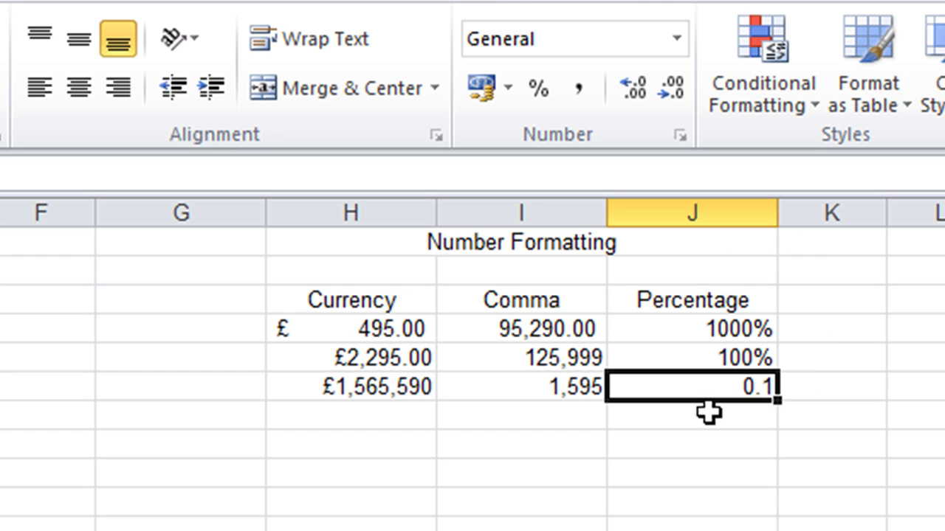
left_click(536, 88)
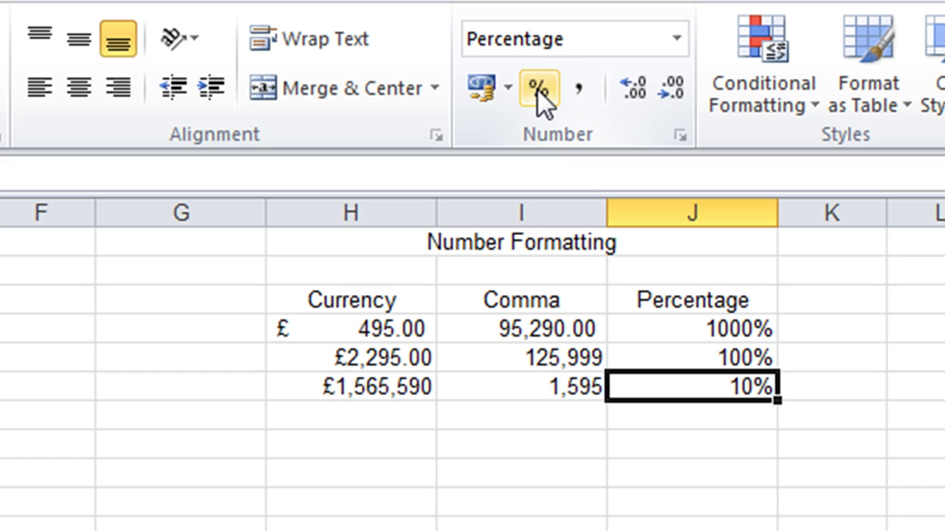
Step: Replace the value in cell J4, the first in the Percentage column, with 10%
left_click(694, 328)
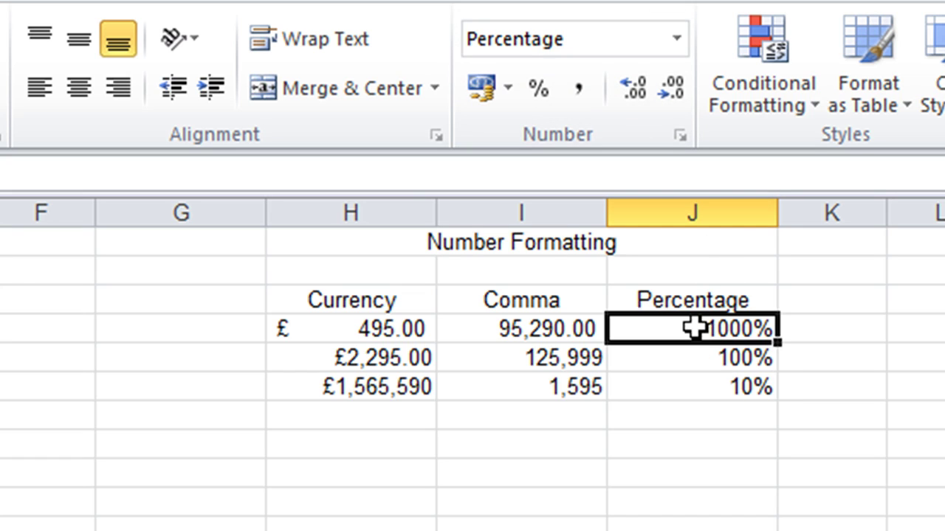
type("10")
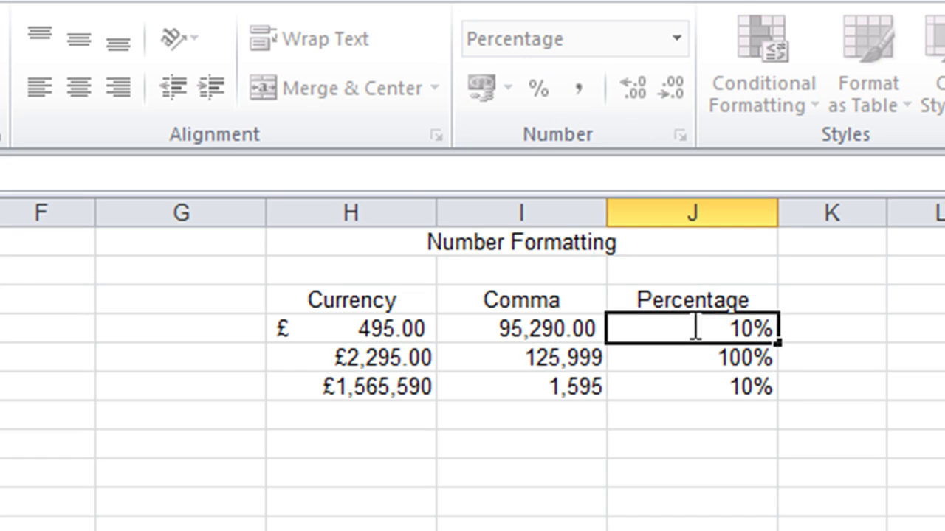
key("Return")
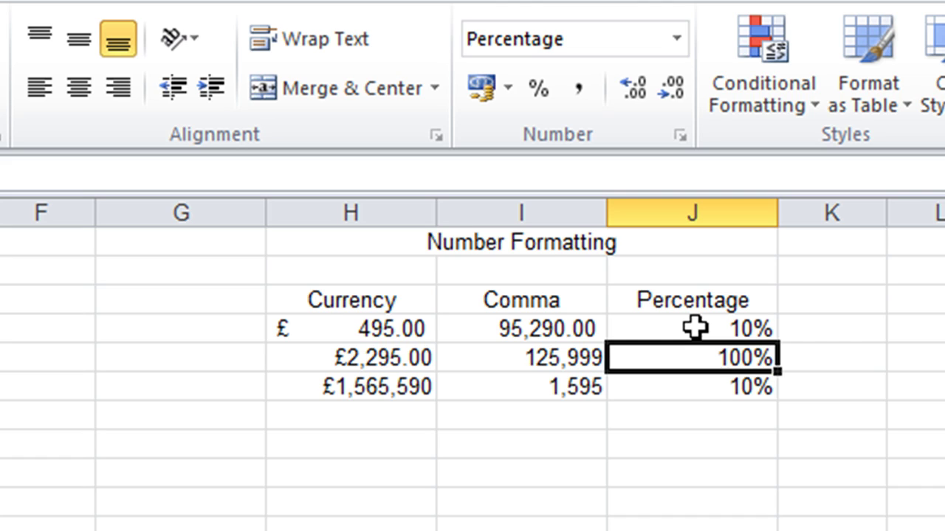
Step: Enter .25 in cell J7, directly below the existing values in the Percentage column
left_click(757, 405)
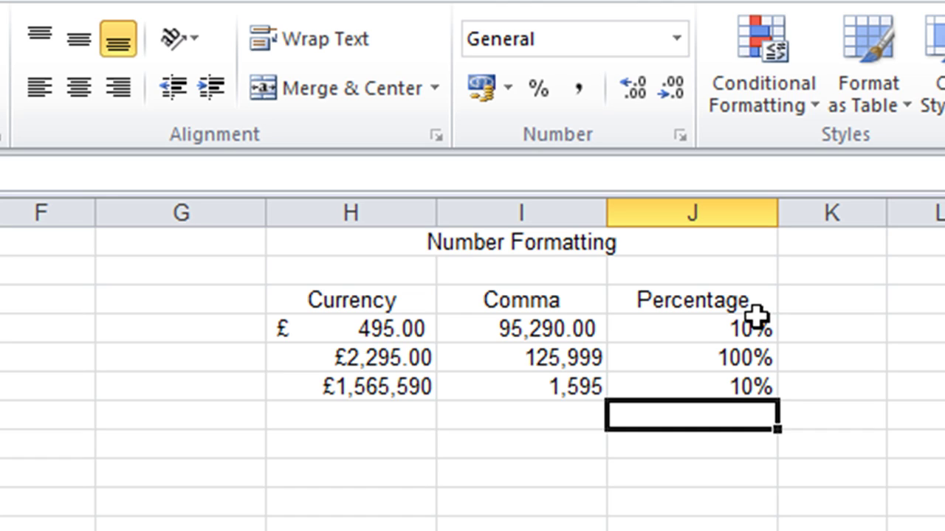
type("25")
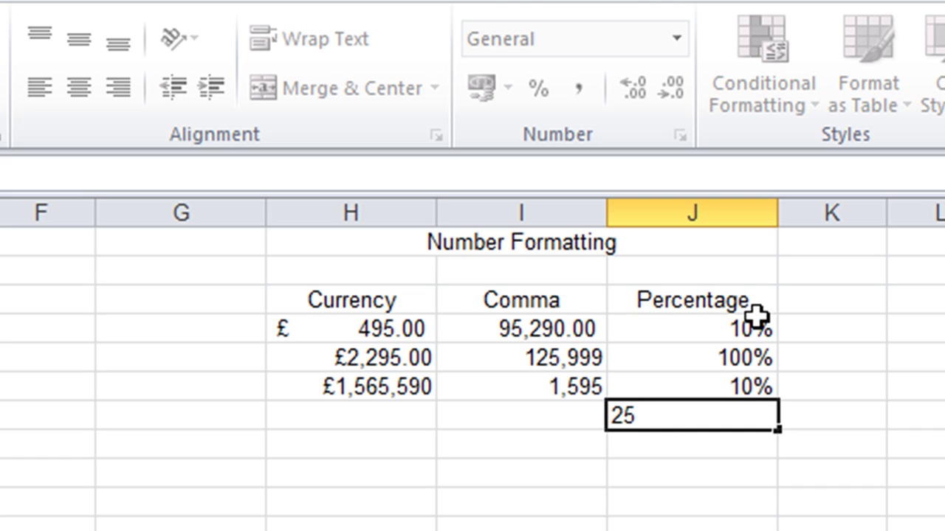
key("BackSpace")
key("BackSpace")
type(".25")
key("Return")
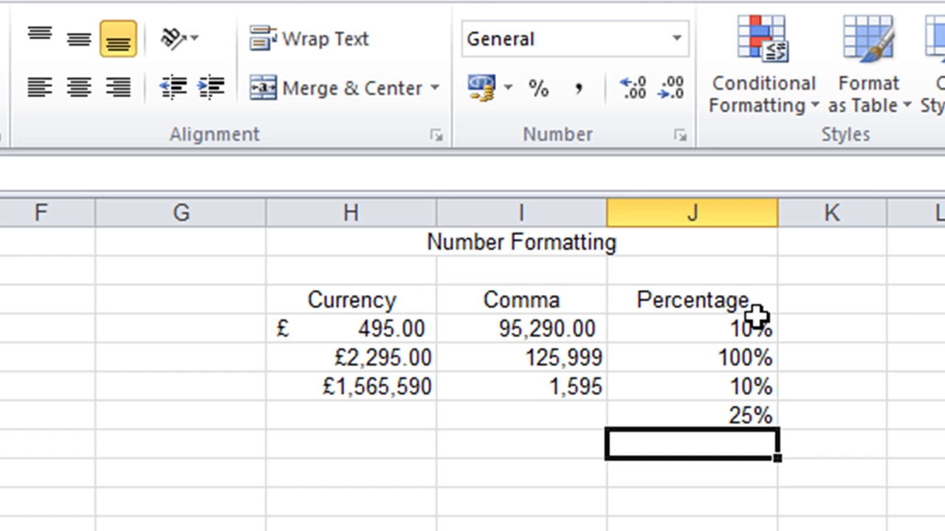
key("Up")
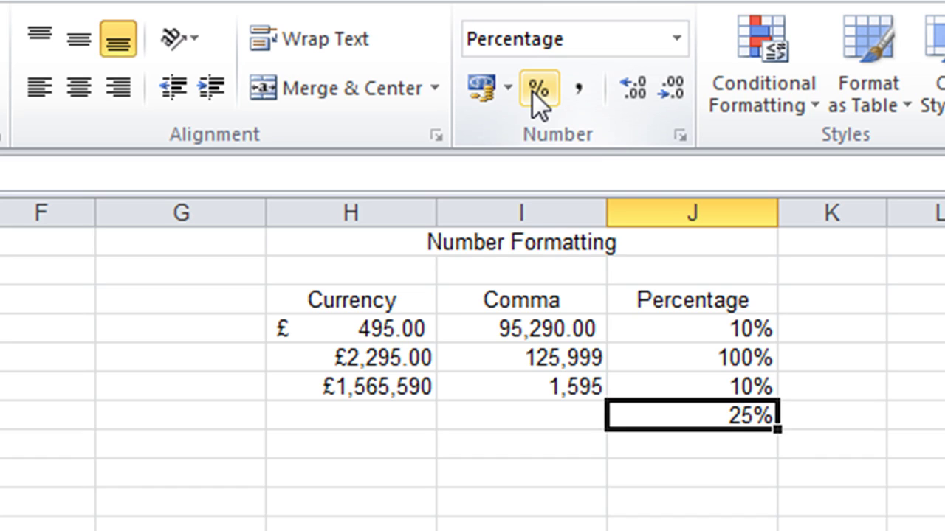
left_click(506, 429)
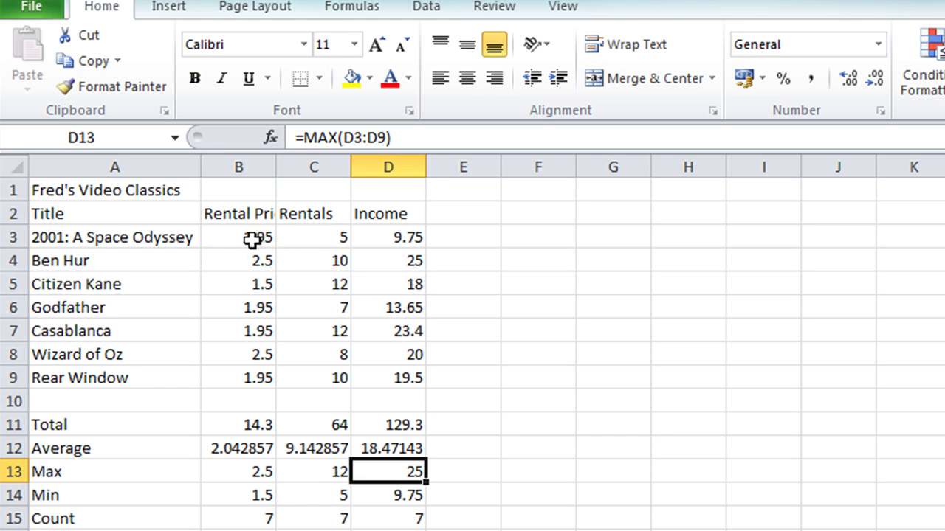
Step: In the Fred's Video Classics sheet, apply the Accounting format to rental prices B3:B9 and copy it to incomes D3:D9 with Format Painter
left_click_drag(246, 239, 252, 378)
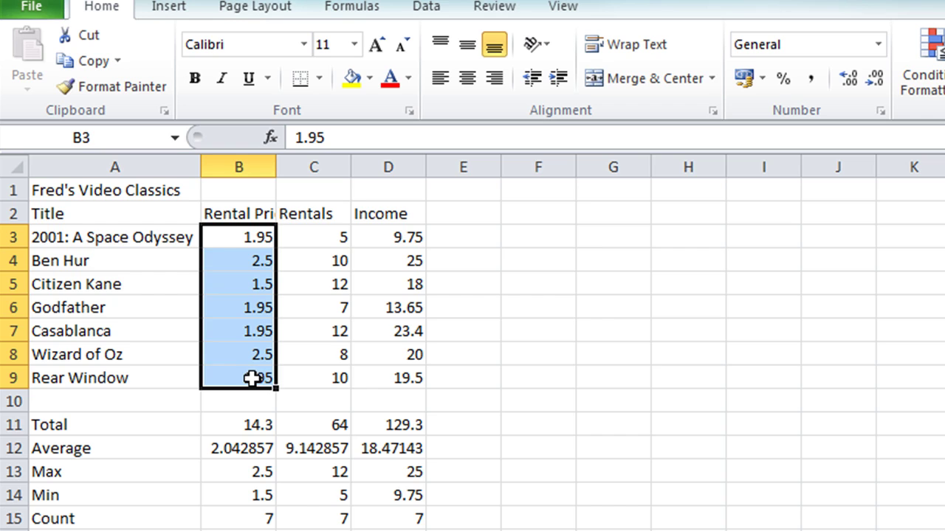
left_click(747, 81)
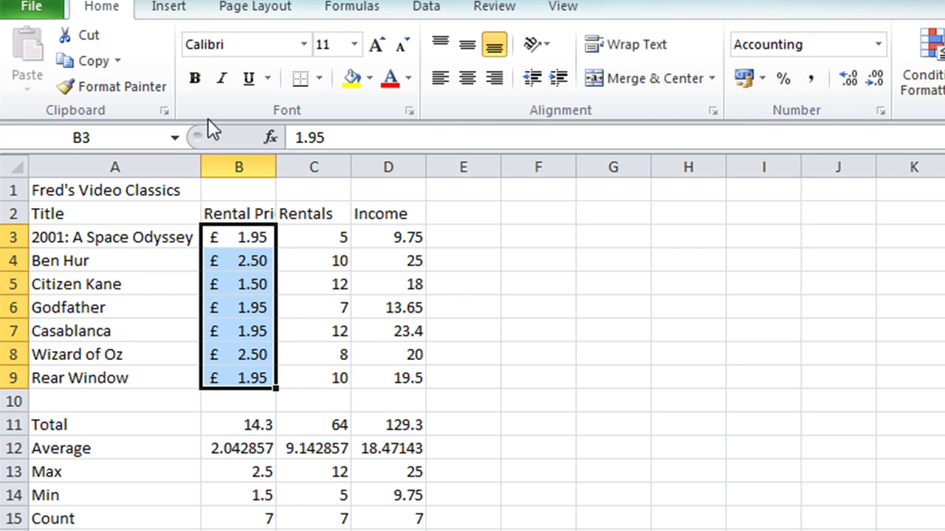
left_click(112, 86)
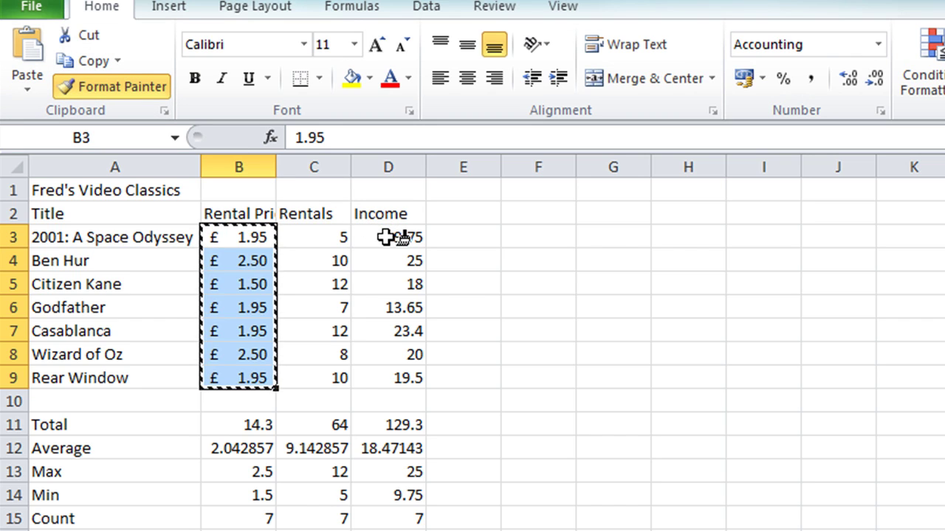
left_click_drag(386, 237, 388, 377)
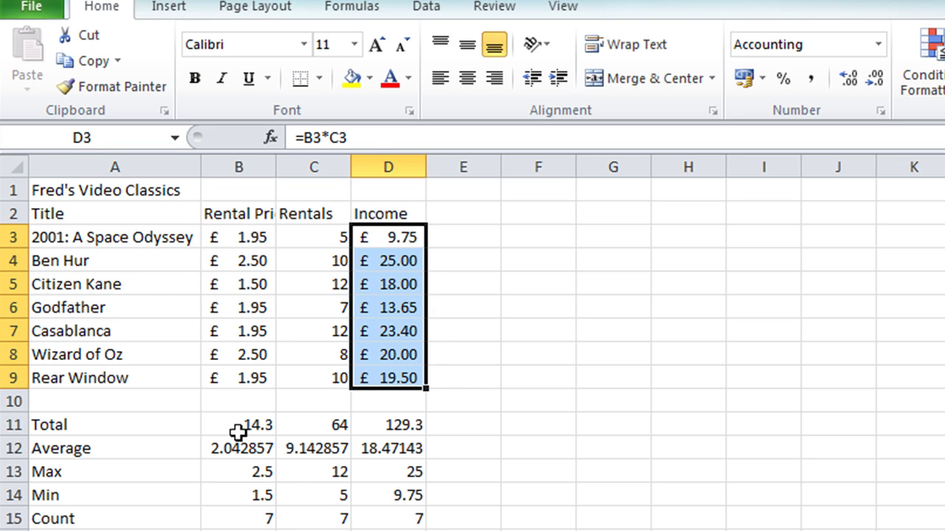
Step: Apply the Accounting format to the Total, Average, Max and Min results in B11:B14 and D11:D14
left_click_drag(239, 426, 243, 488)
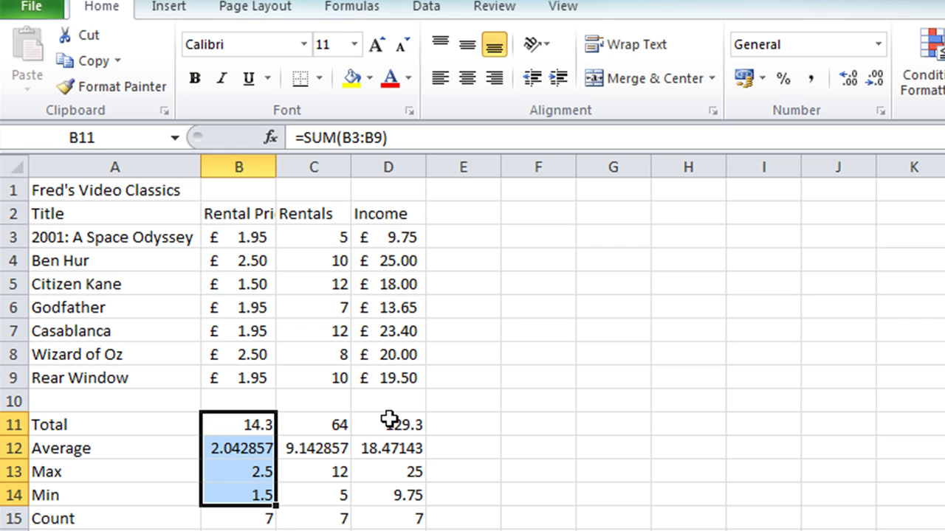
left_click_drag(389, 419, 394, 492)
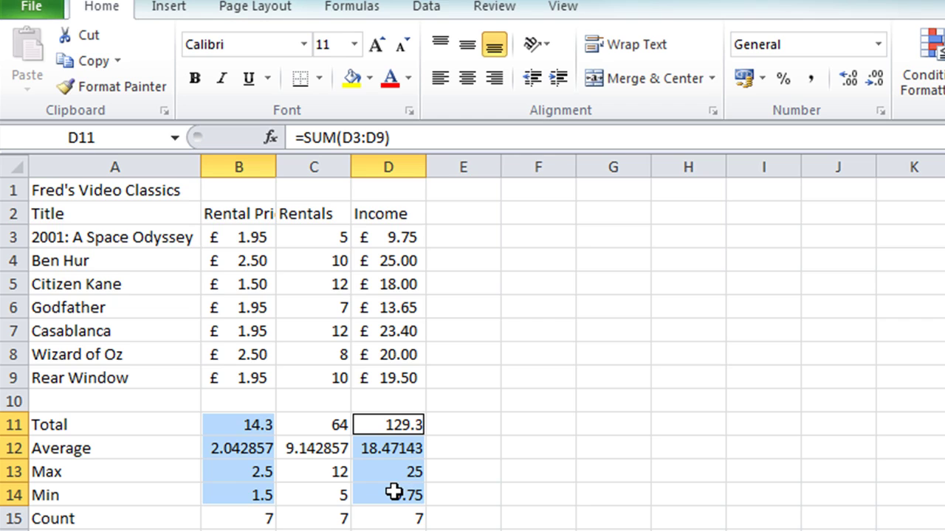
left_click(744, 78)
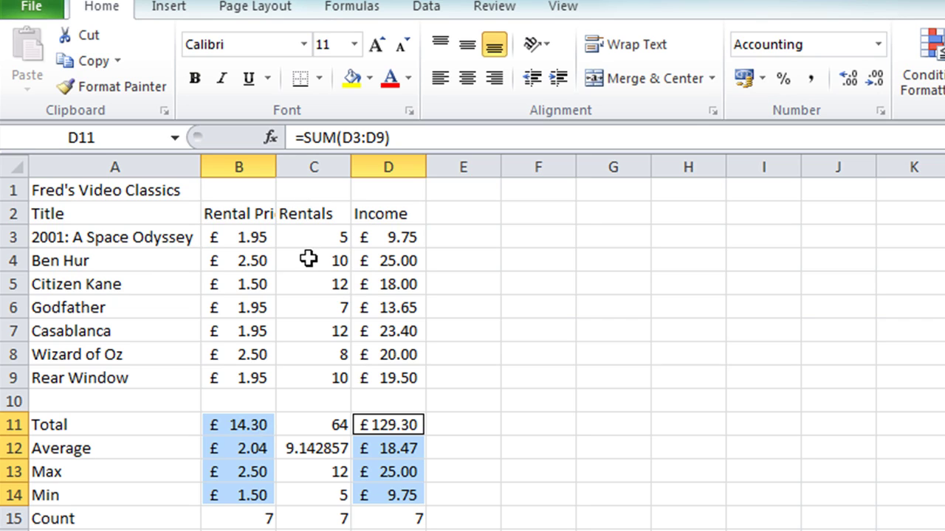
Step: Centre the Rentals values in C3:C9 and the Rentals summary results in C11:C15
left_click(323, 235)
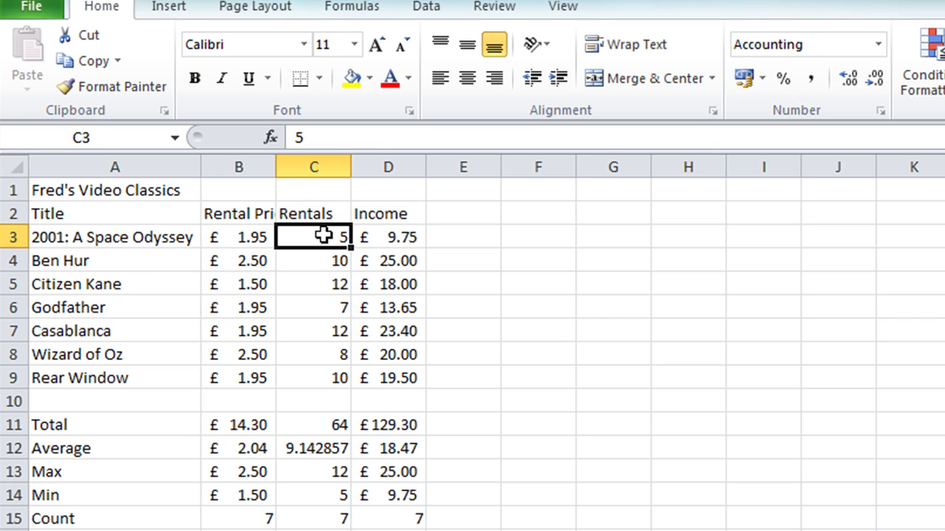
left_click_drag(324, 235, 310, 378)
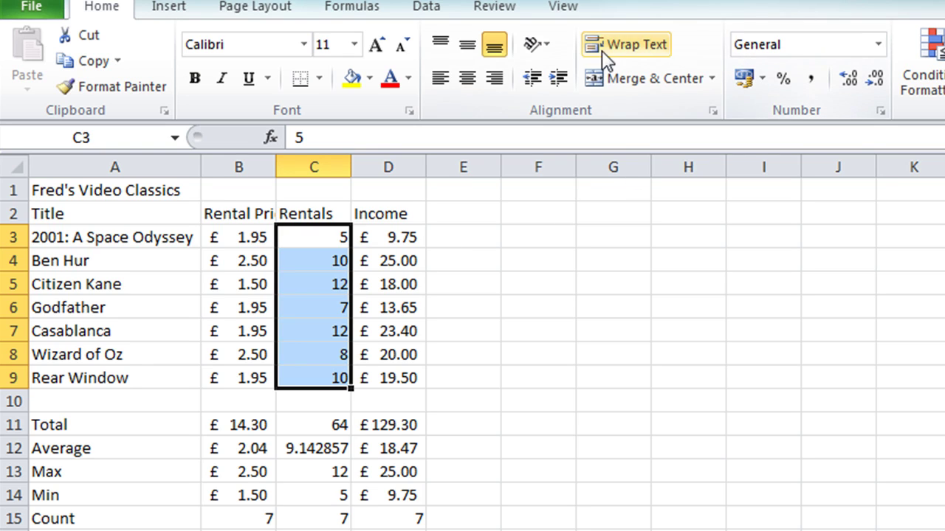
left_click(464, 81)
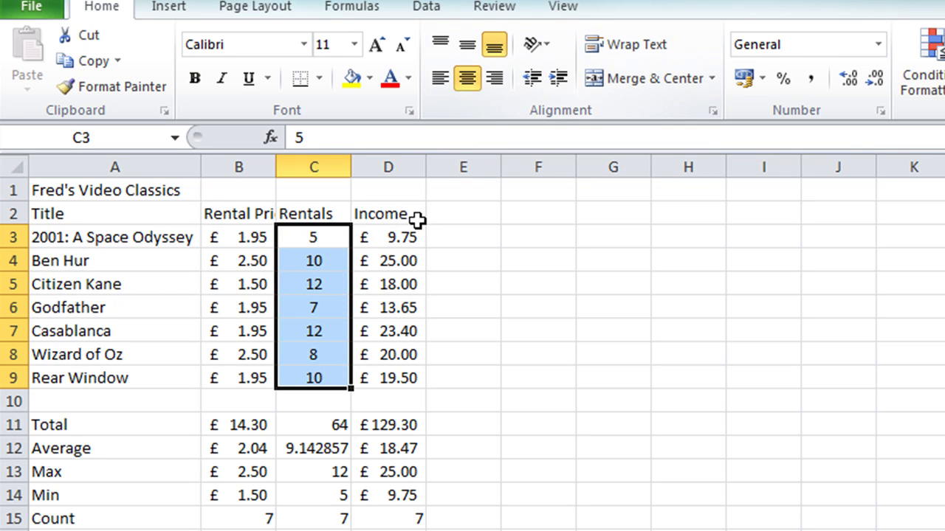
left_click(318, 425)
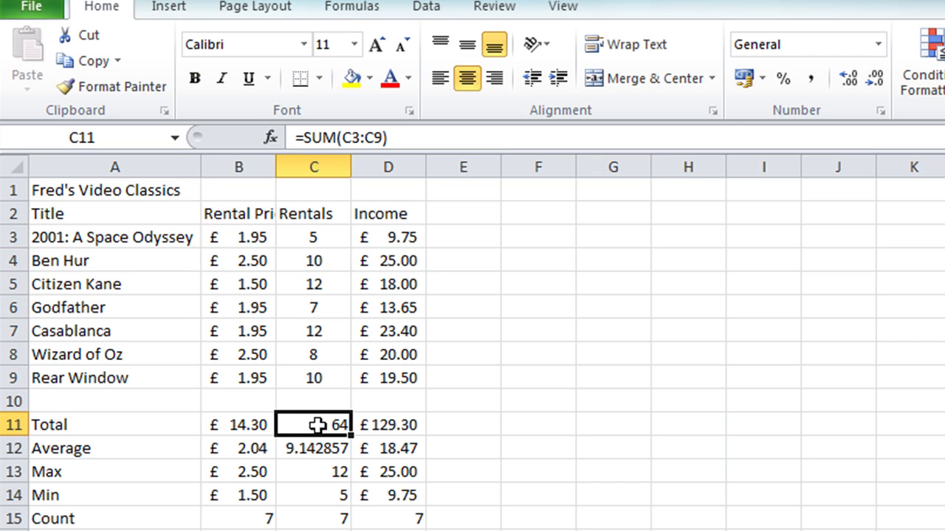
left_click_drag(317, 425, 315, 520)
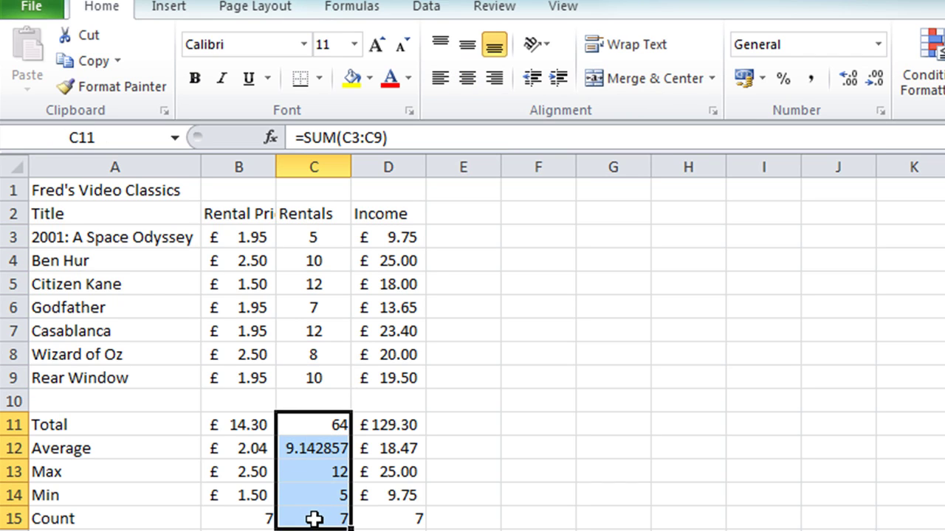
left_click(469, 79)
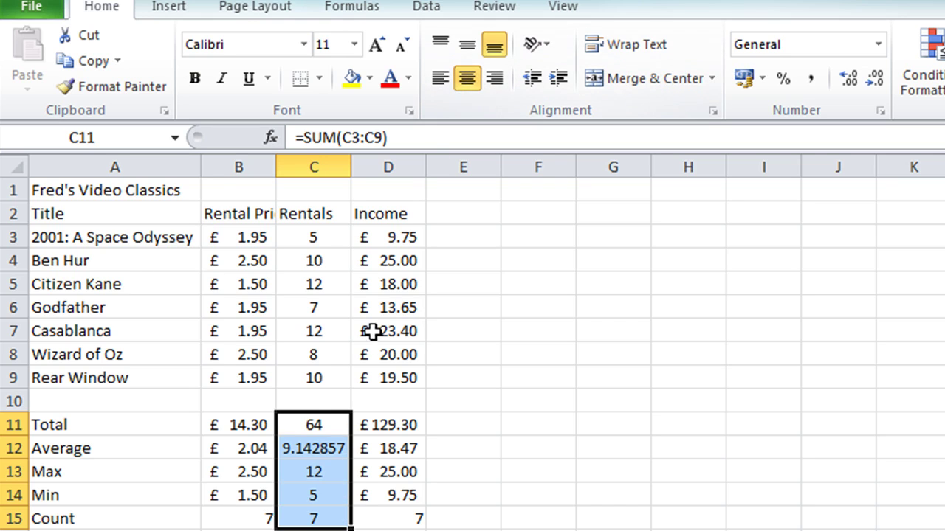
Step: Reduce the average number of rentals in cell C12 to two decimal places
left_click(311, 451)
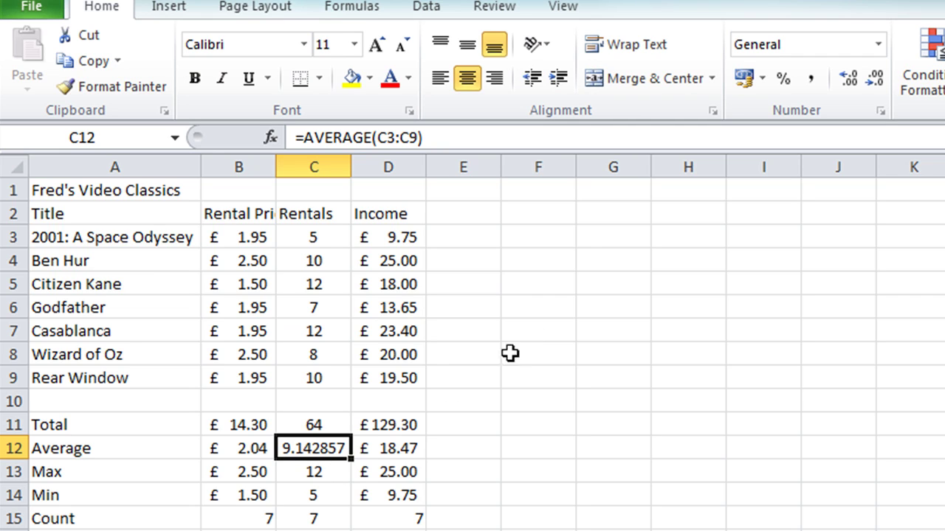
left_click(877, 80)
left_click(878, 81)
left_click(877, 80)
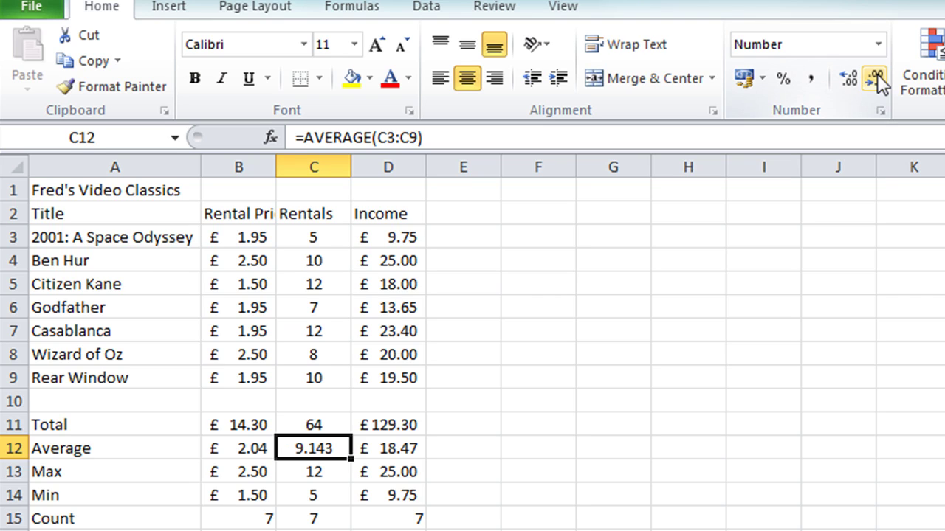
left_click(876, 79)
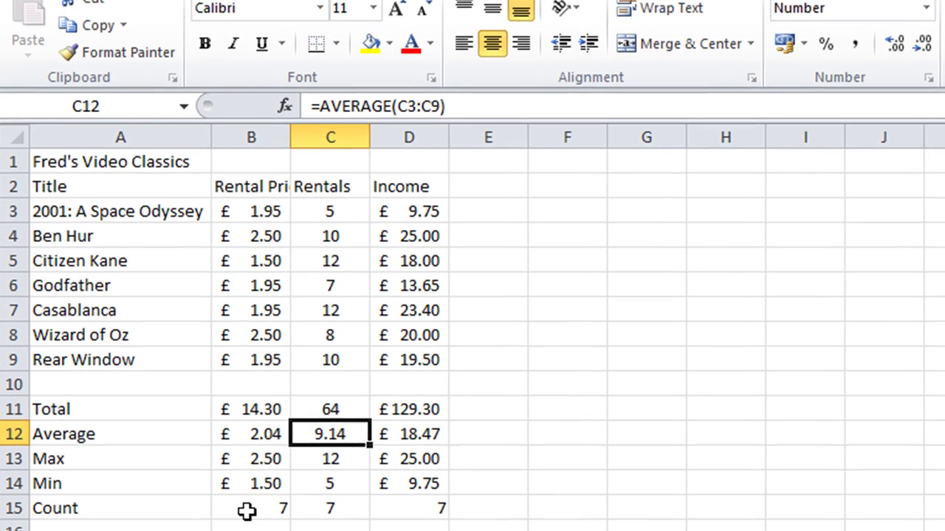
Step: Copy the formatting of count cell C15 to B15 and D15 with Format Painter, and save the workbook
left_click(340, 511)
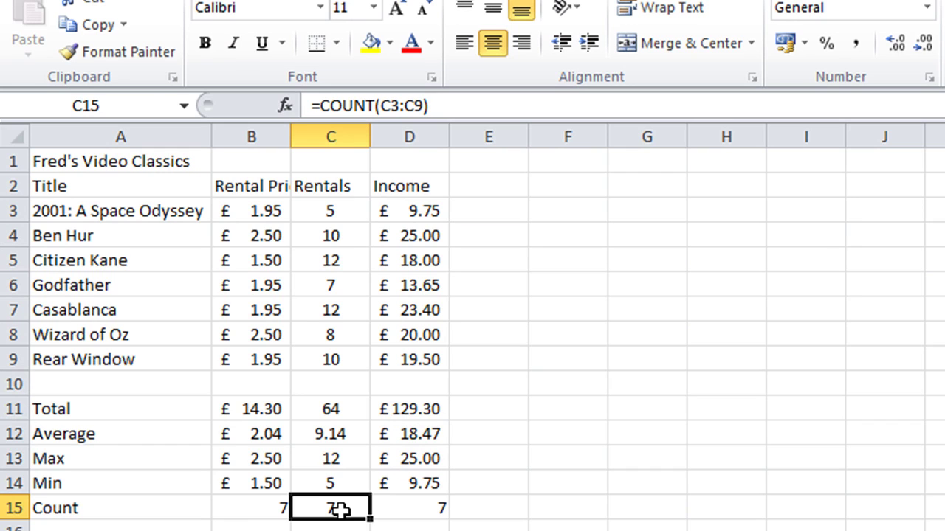
left_click(118, 43)
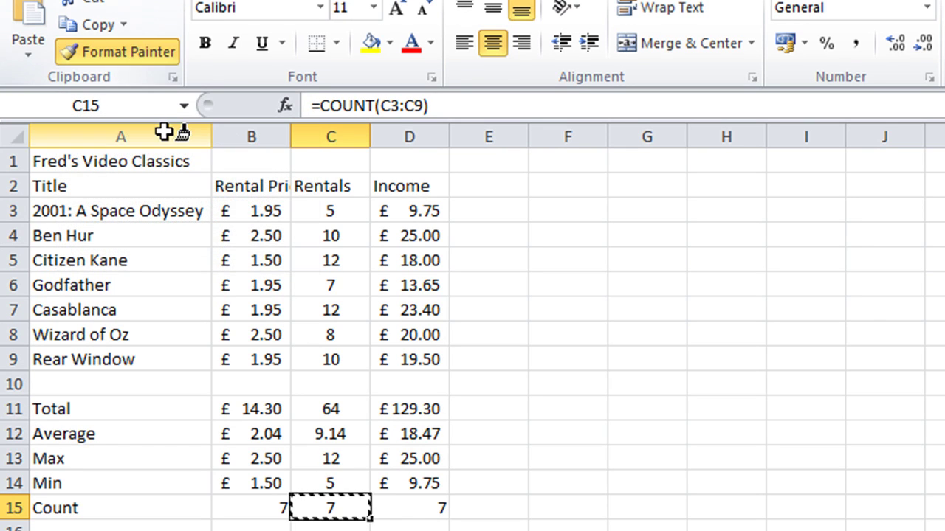
left_click(254, 510)
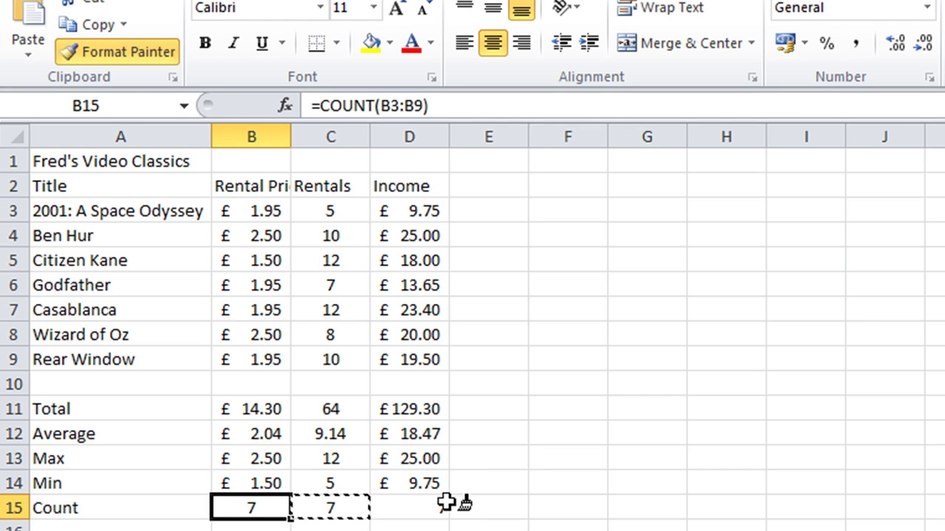
left_click(417, 509)
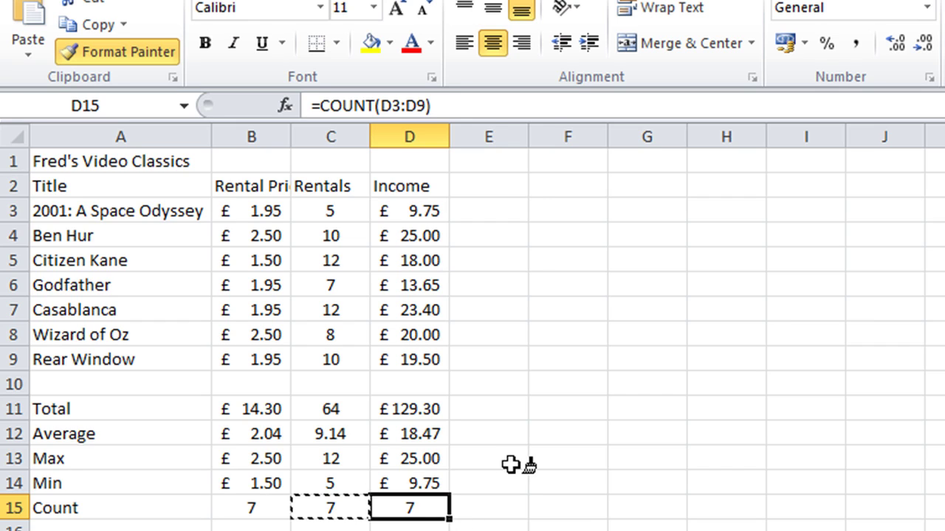
key("Escape")
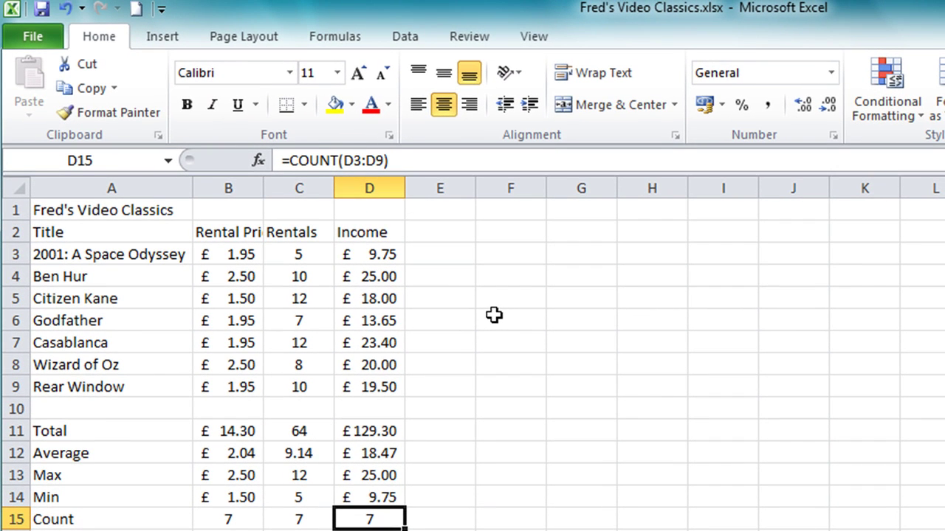
left_click(42, 11)
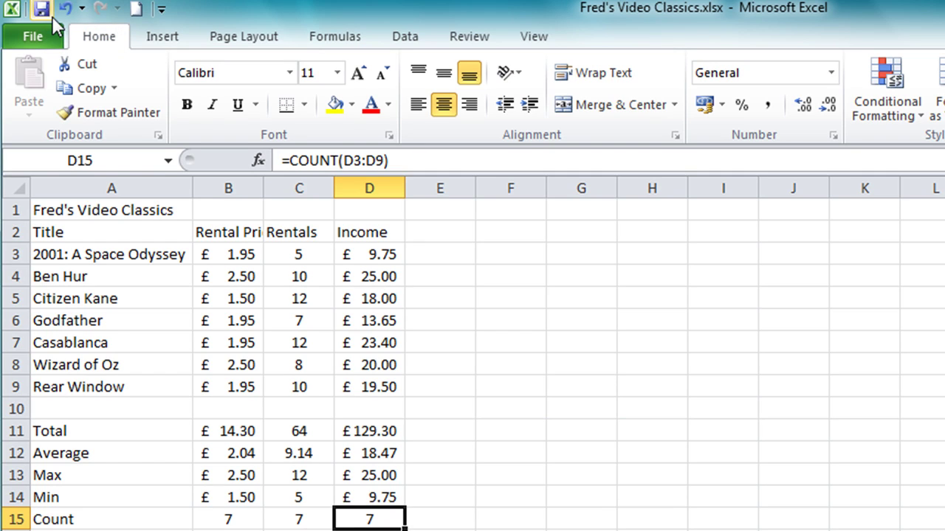